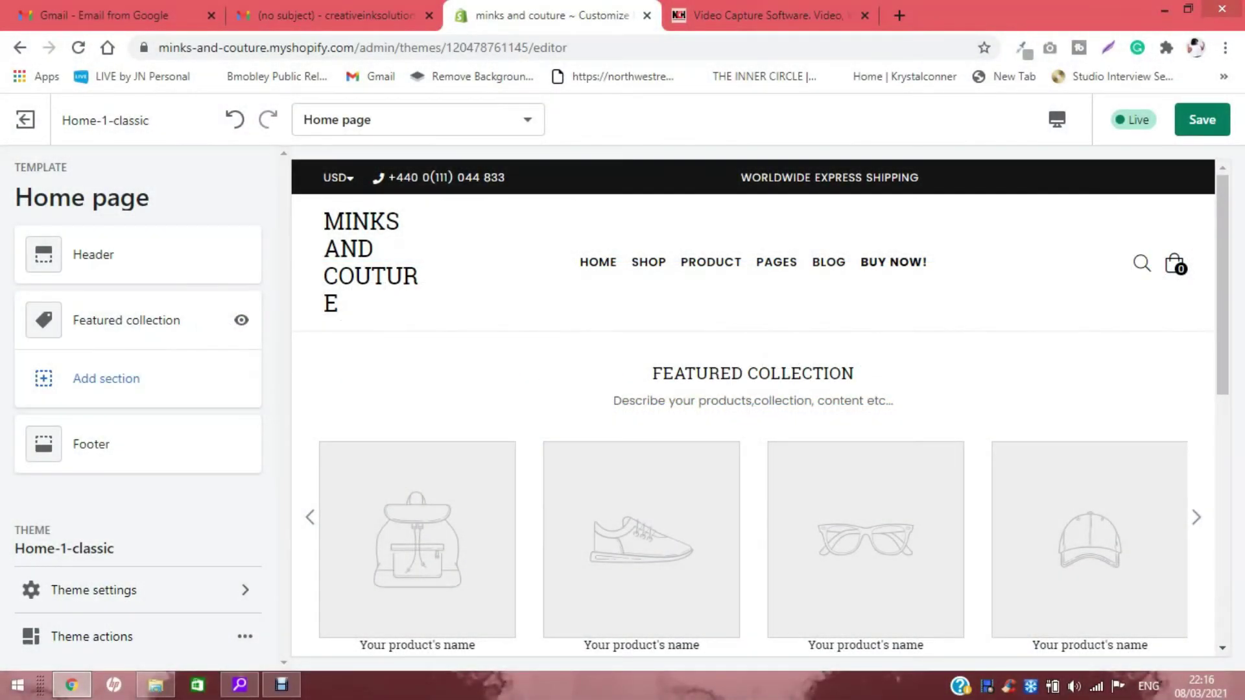
Add an Image Slideshow section to the home page template
scroll(752, 407, down, 3)
scroll(752, 407, up, 3)
click(106, 378)
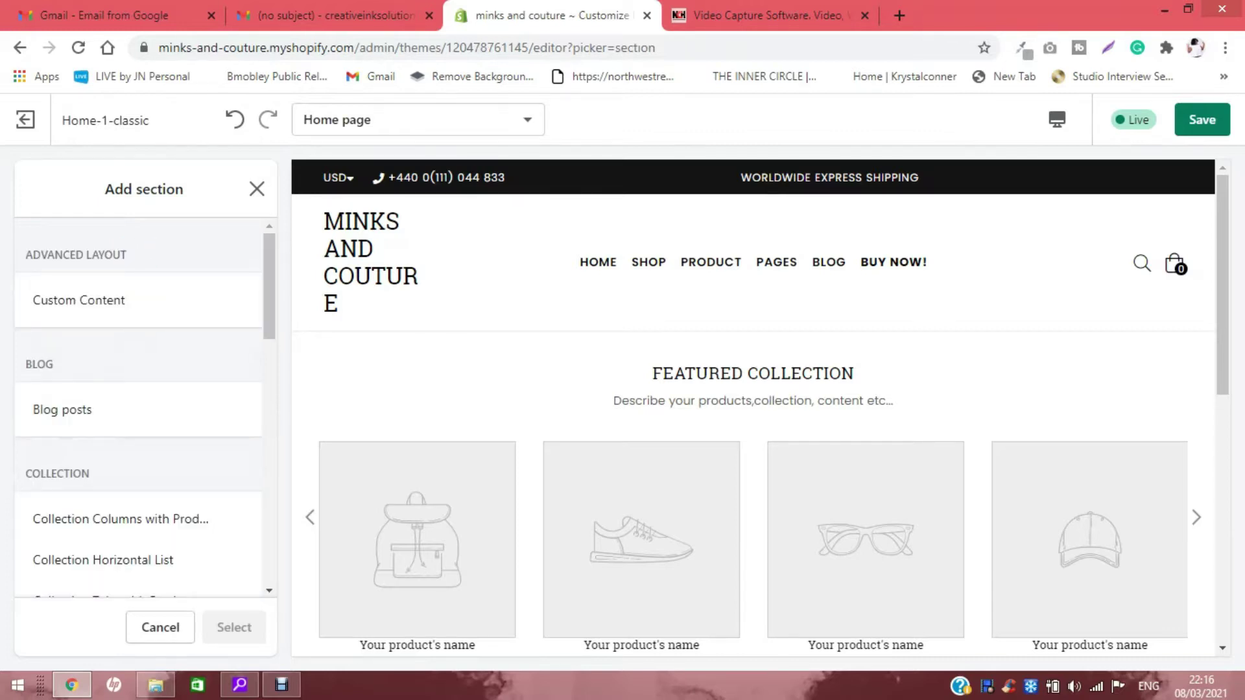
scroll(138, 478, down, 5)
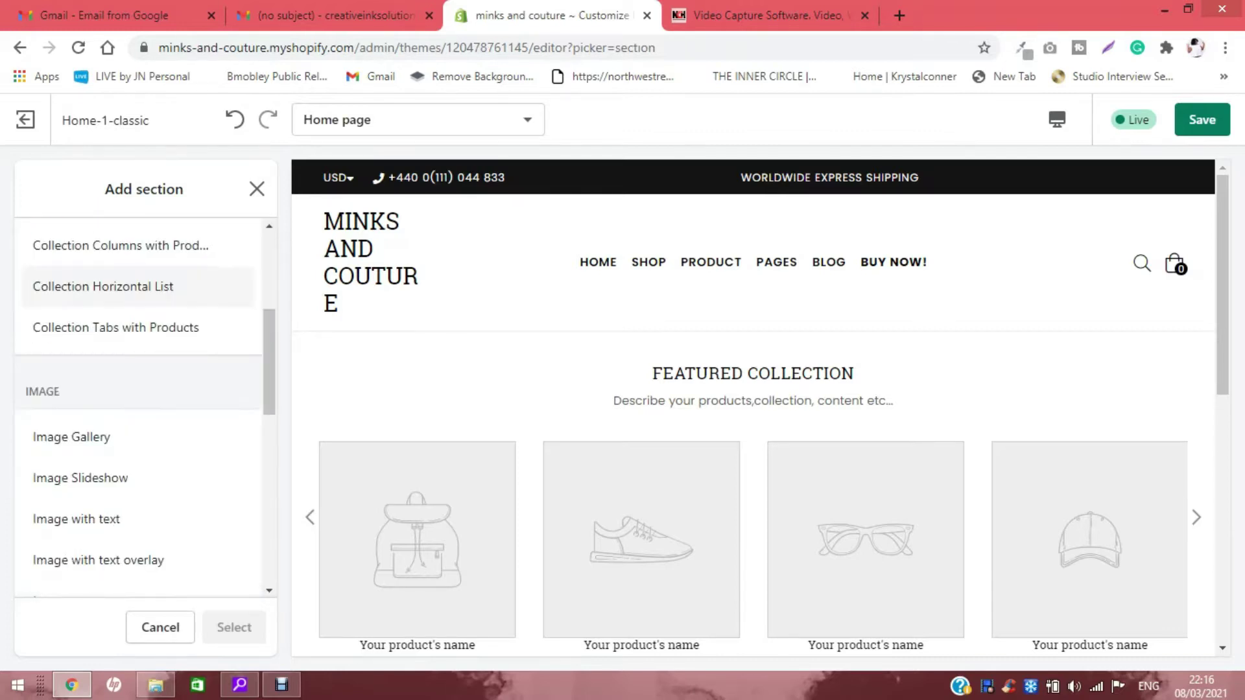
click(138, 478)
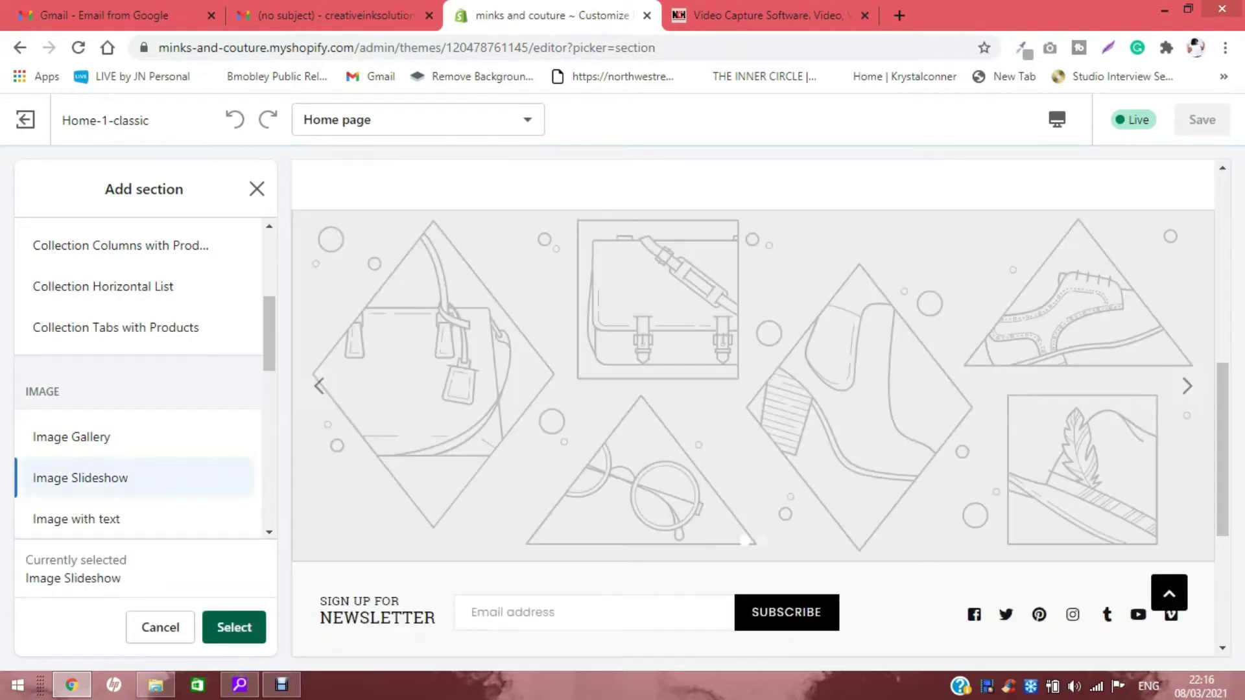
click(234, 627)
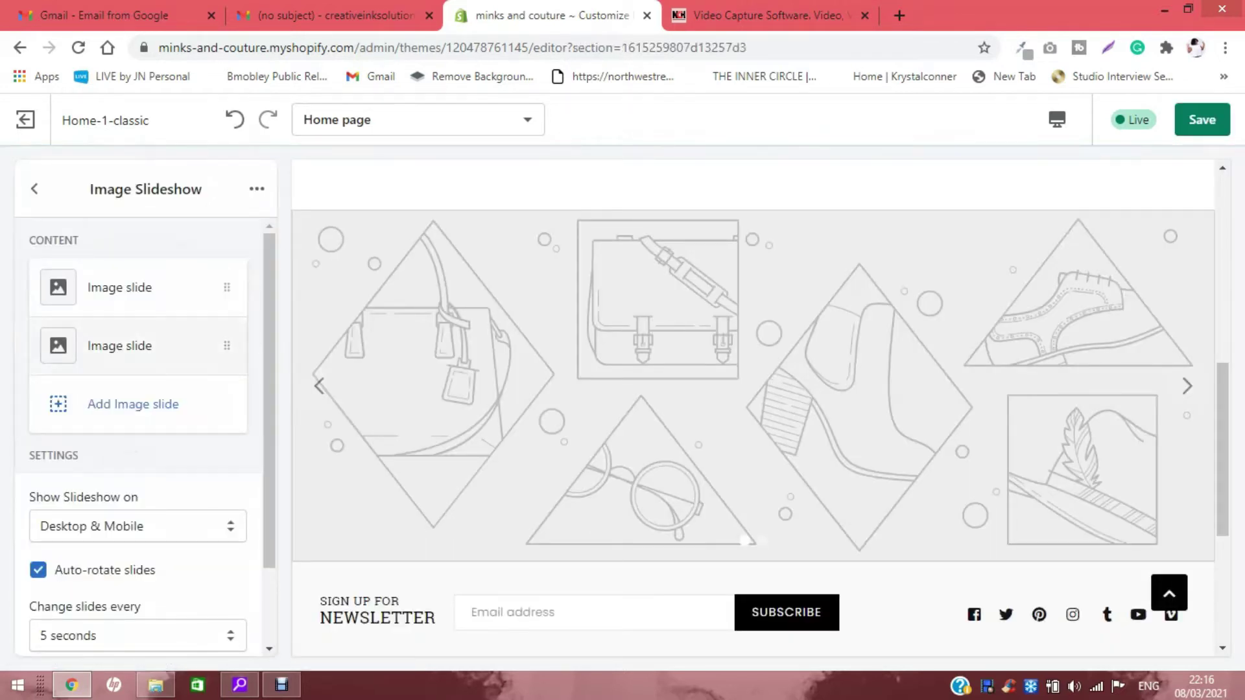
Upload Artboard 2 from the Desktop's Shopify folder and set it as the first slide's image
click(137, 287)
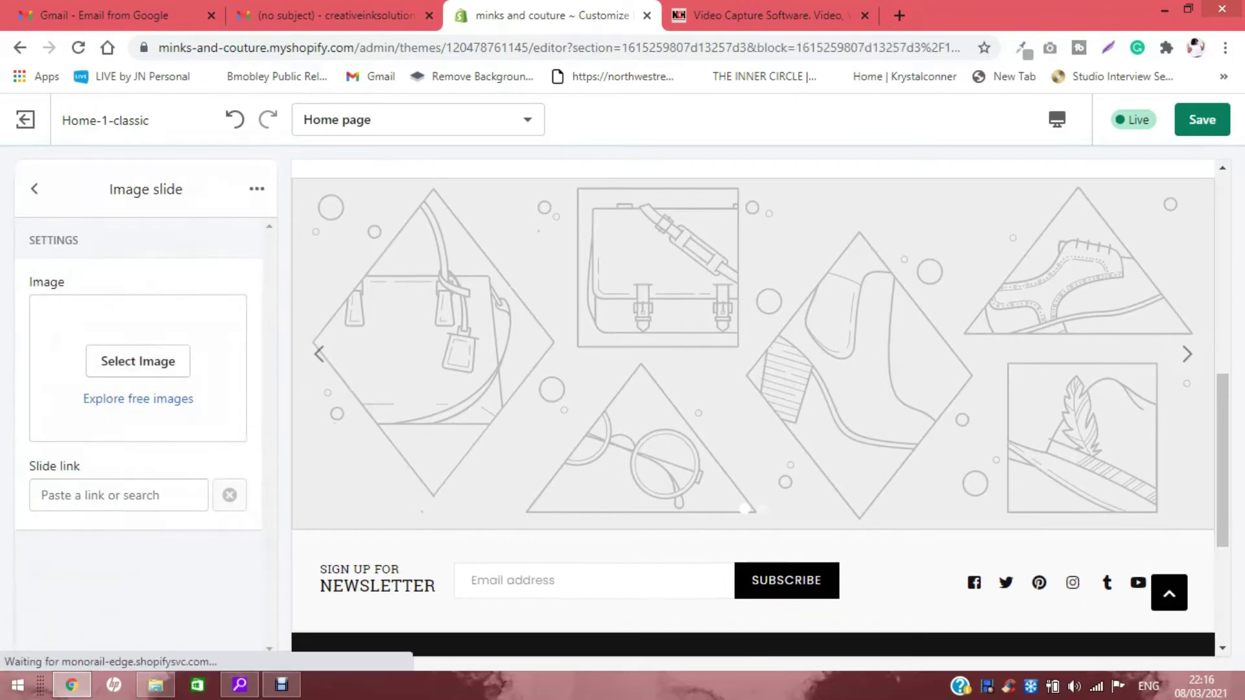
click(138, 361)
click(137, 361)
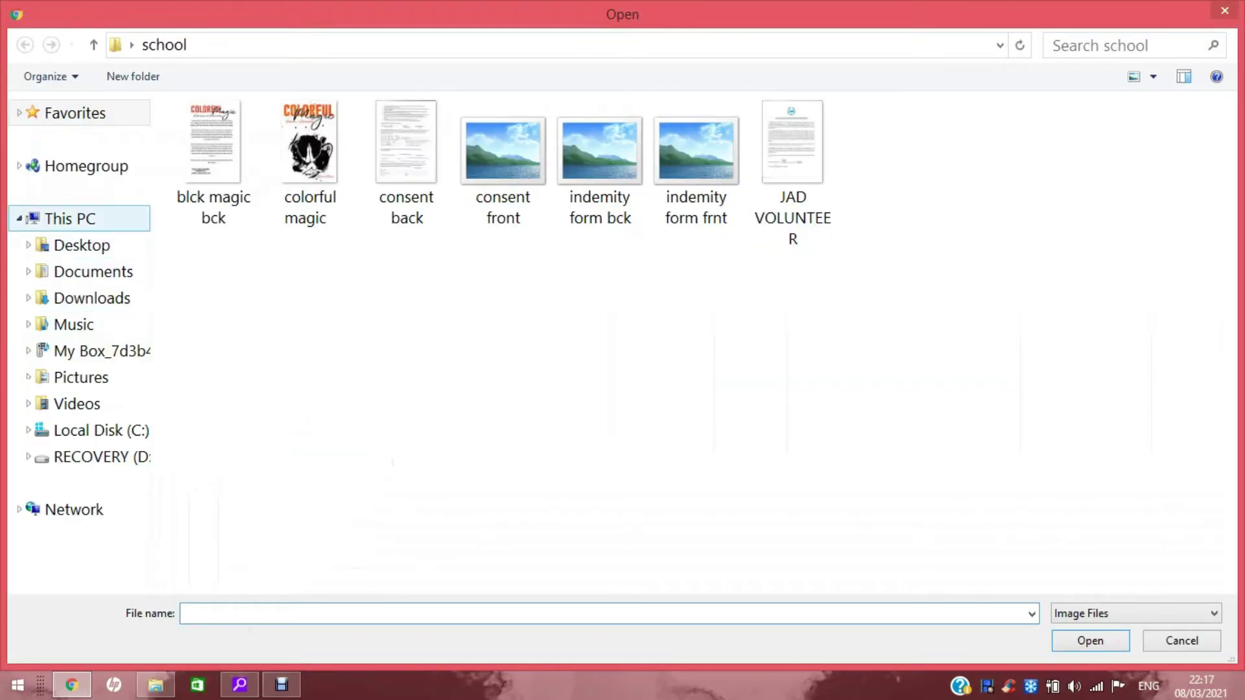
click(80, 245)
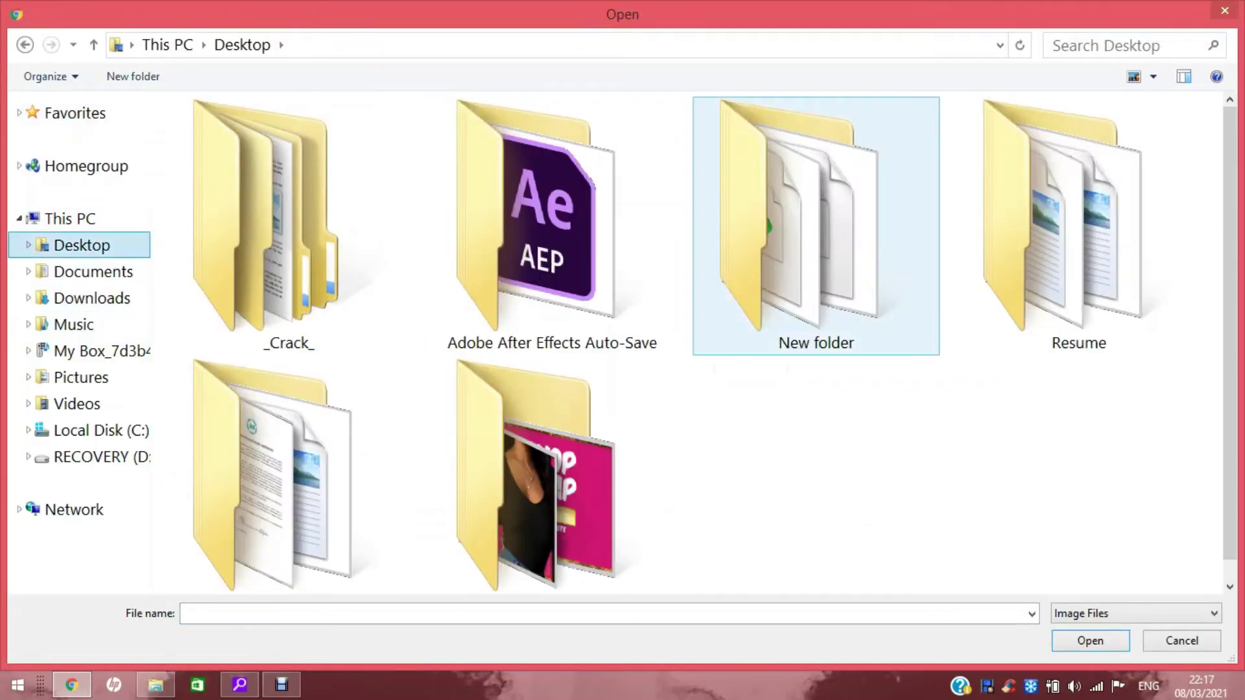
double_click(552, 476)
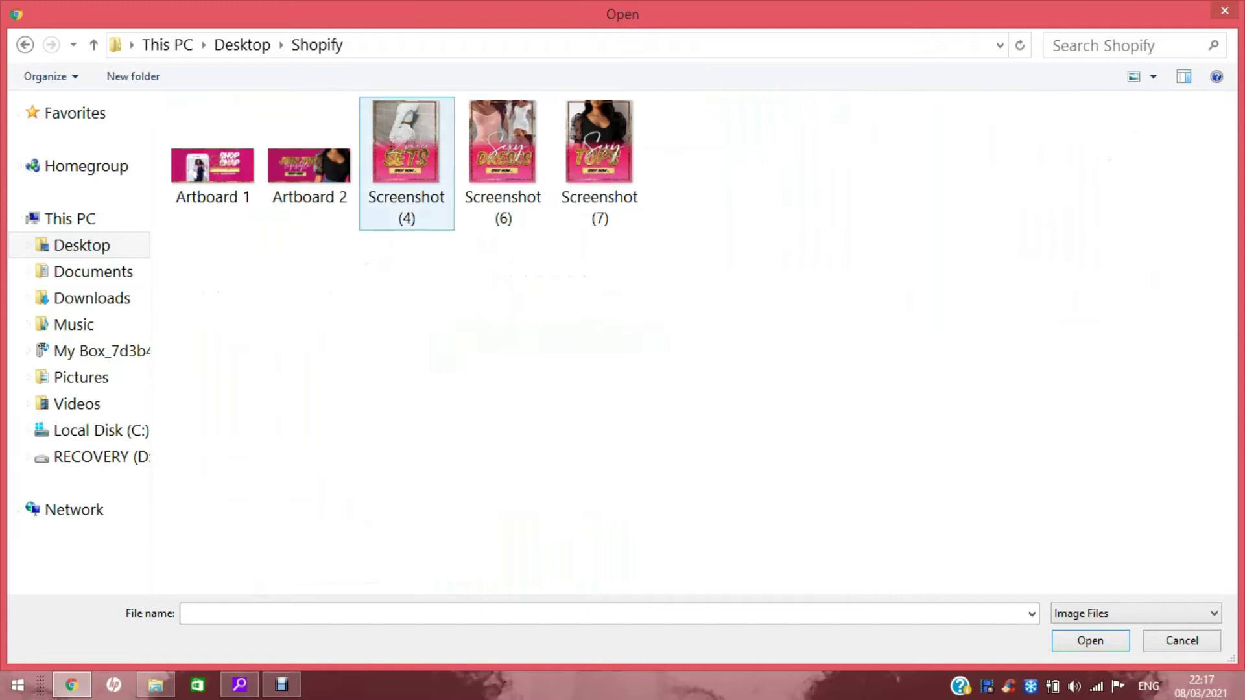
click(309, 165)
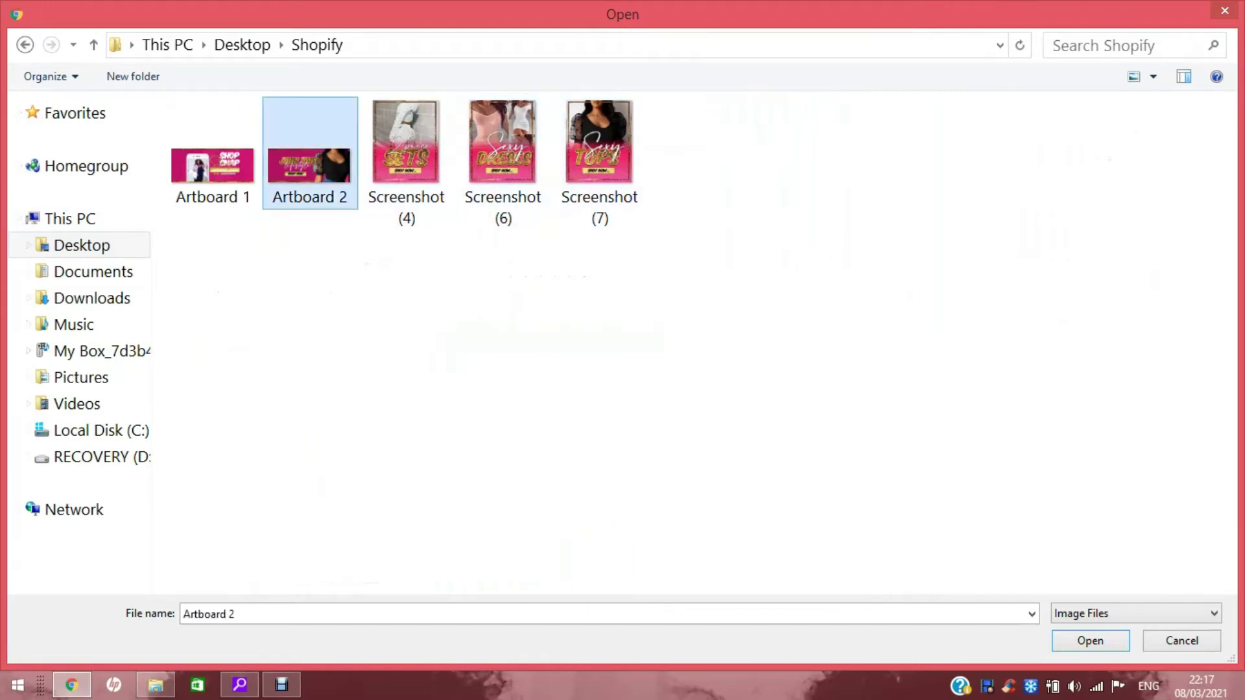
click(1089, 640)
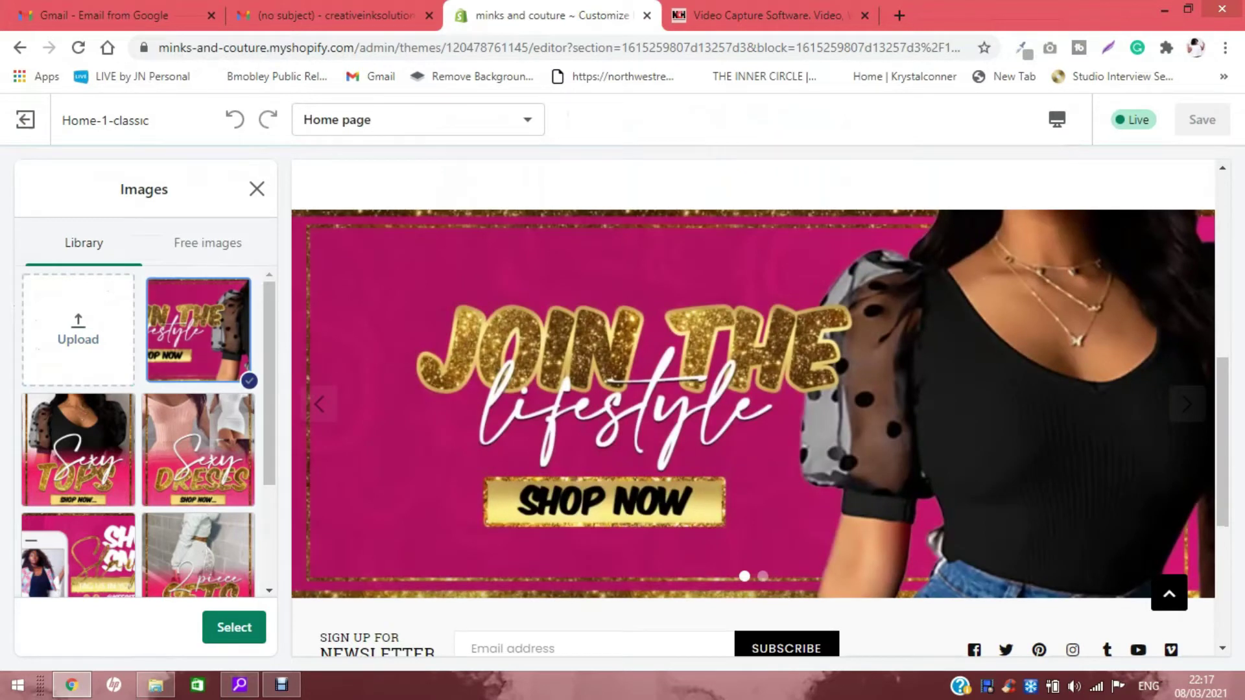
click(234, 627)
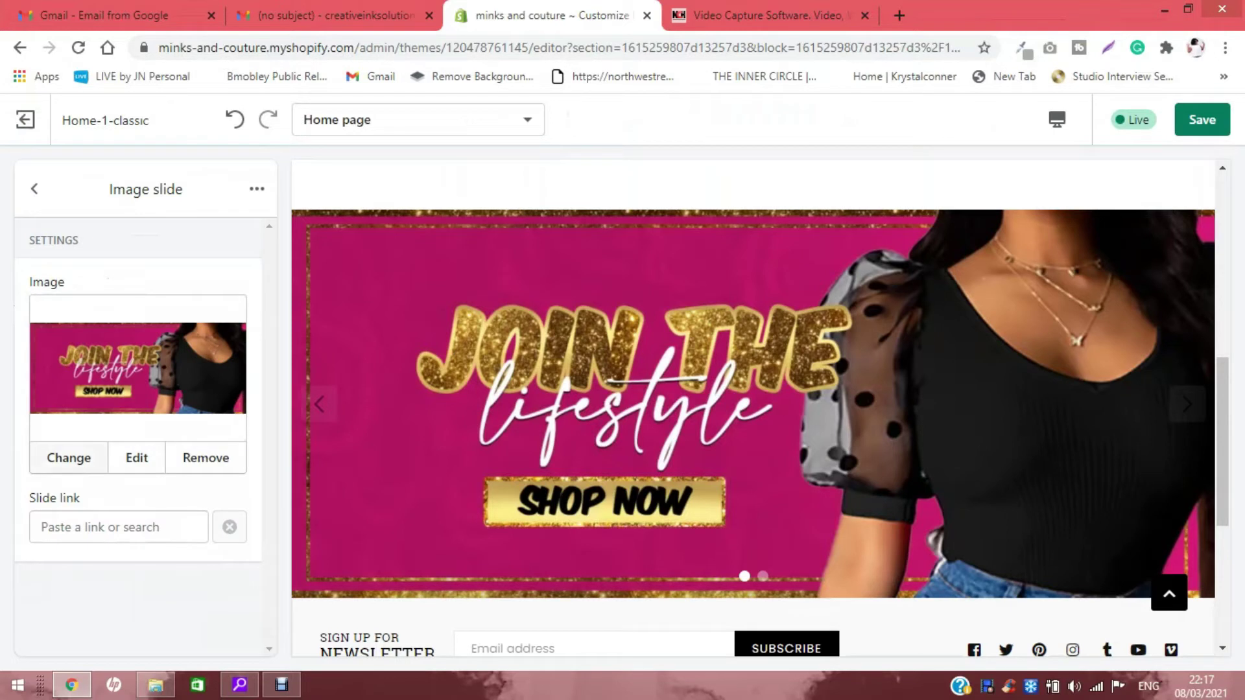
click(34, 189)
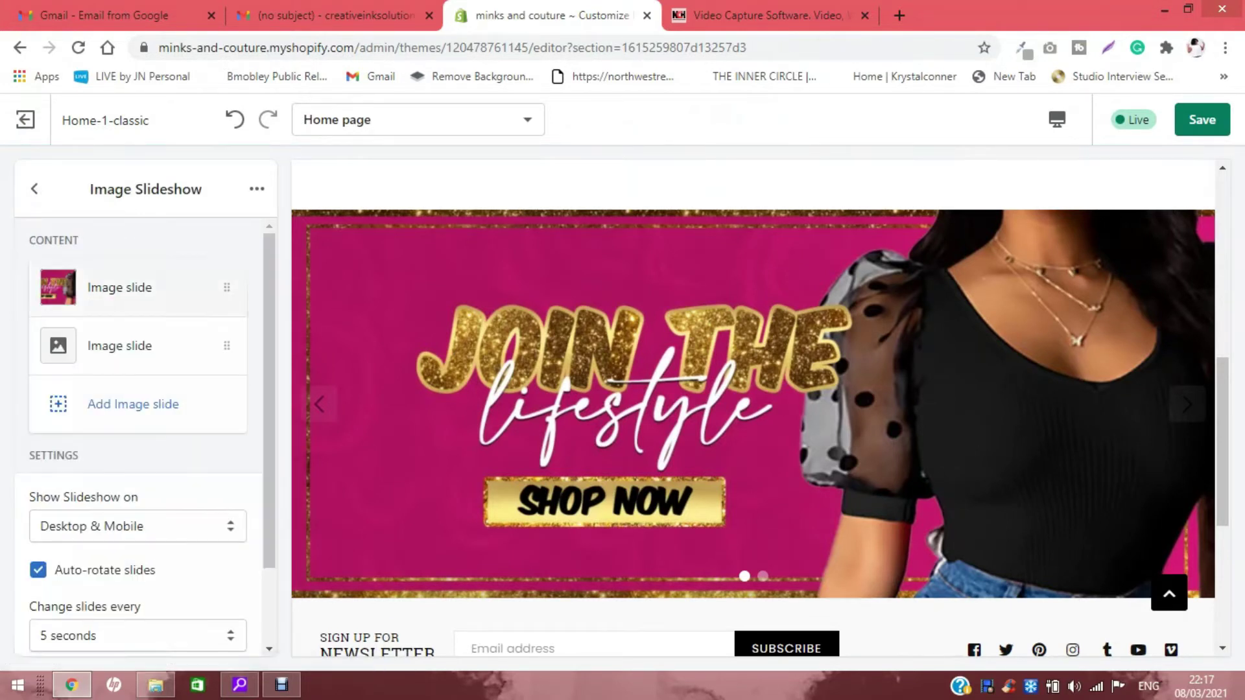
Set the second slide's image to the "Shop Snap Slay" banner from the image library
click(119, 345)
click(138, 361)
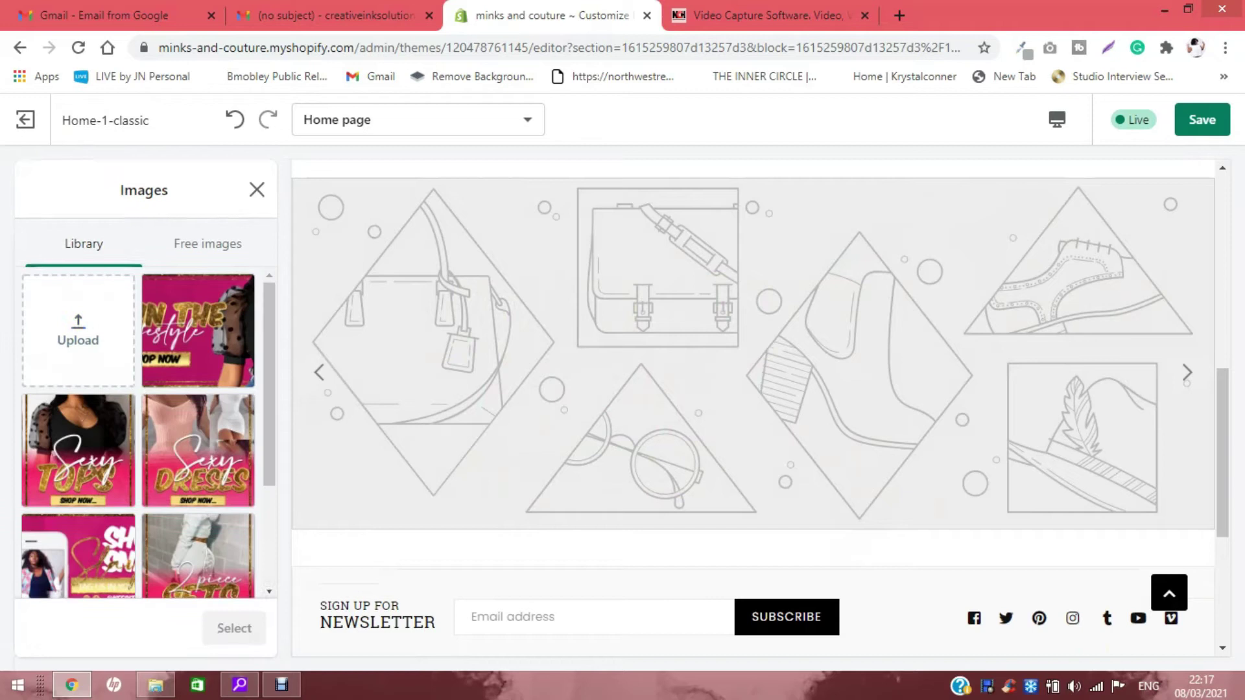
scroll(138, 432, down, 3)
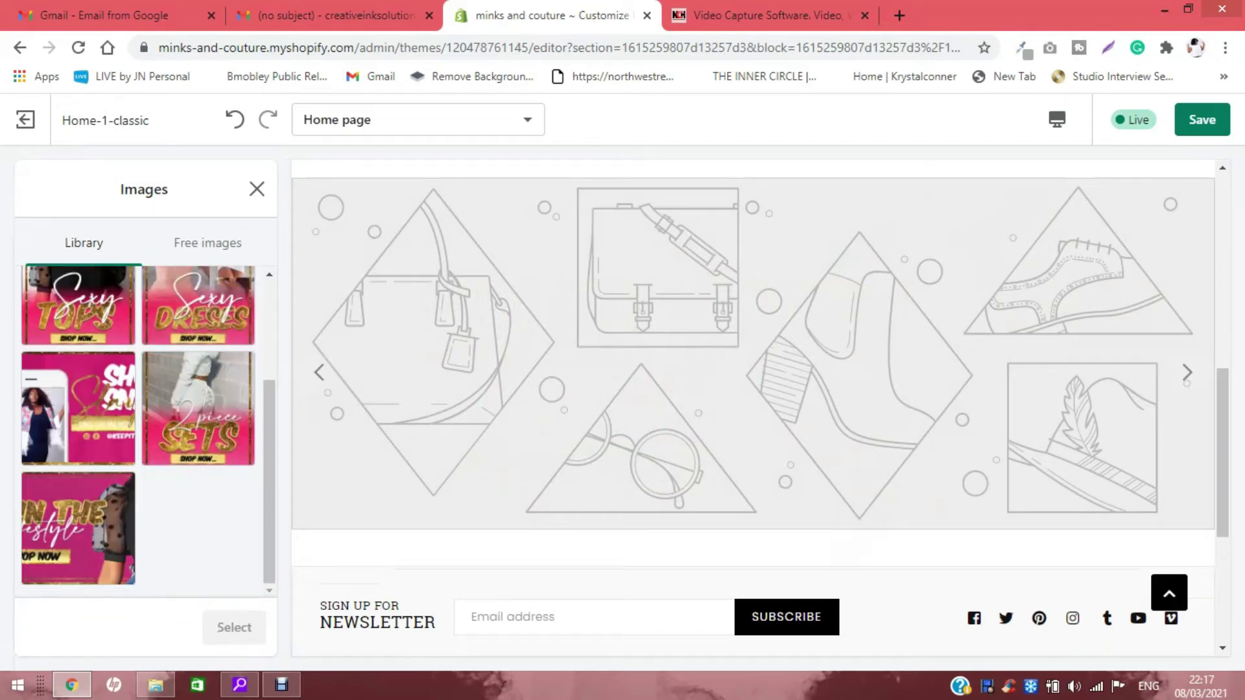
click(78, 408)
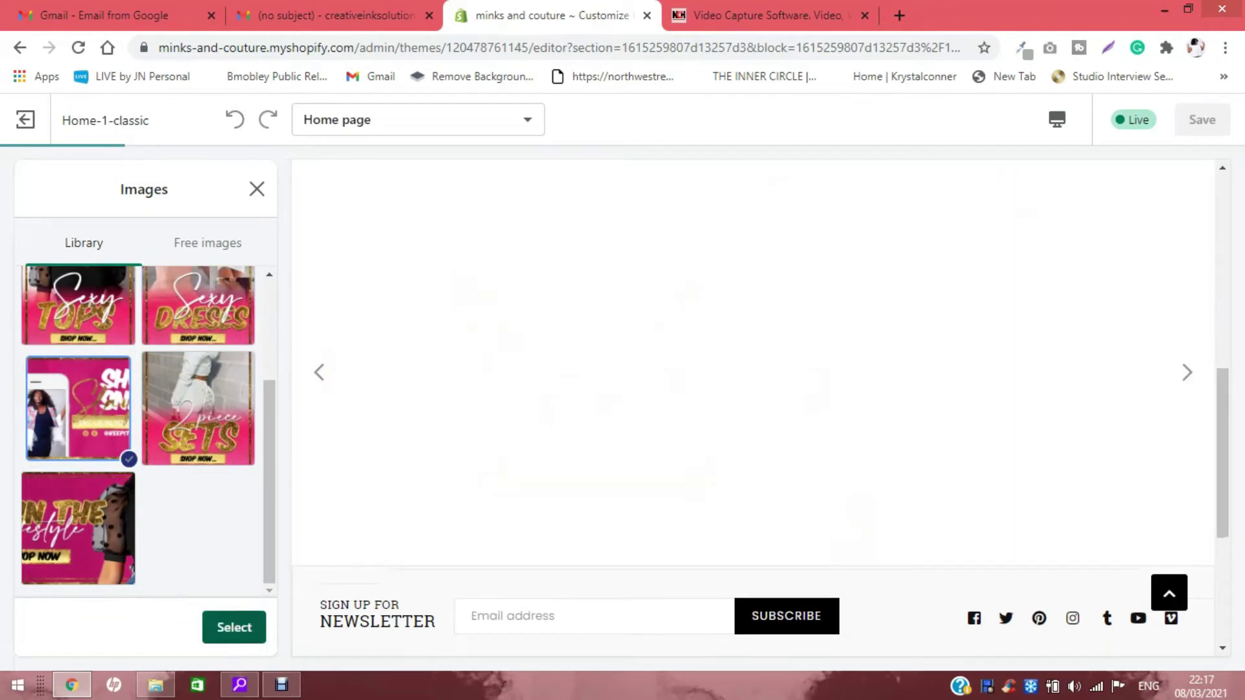
click(235, 627)
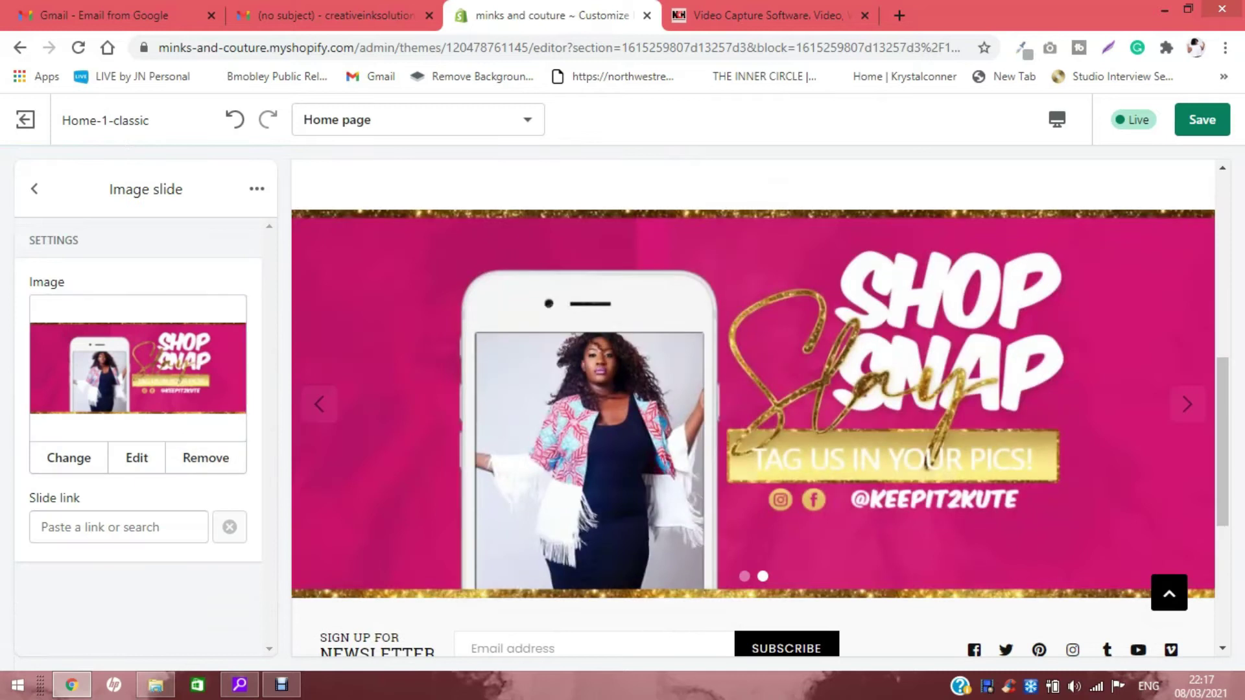
click(34, 189)
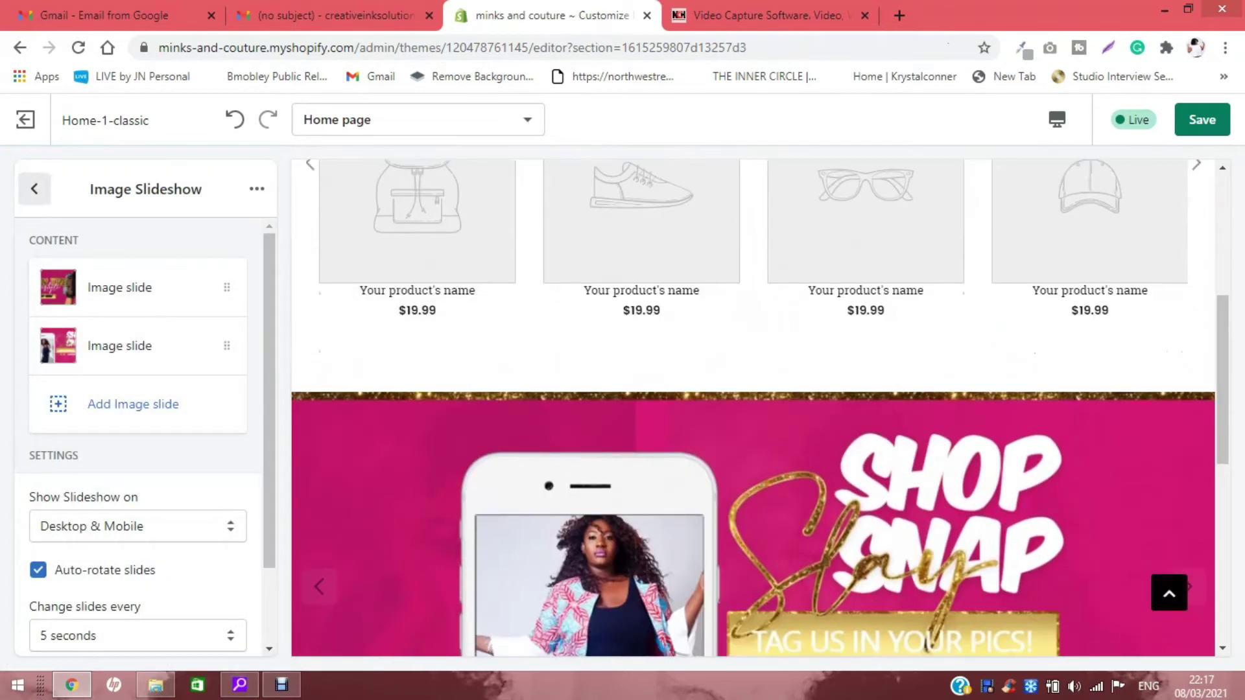
Move the Image Slideshow section above the Featured collection section on the home page
click(35, 189)
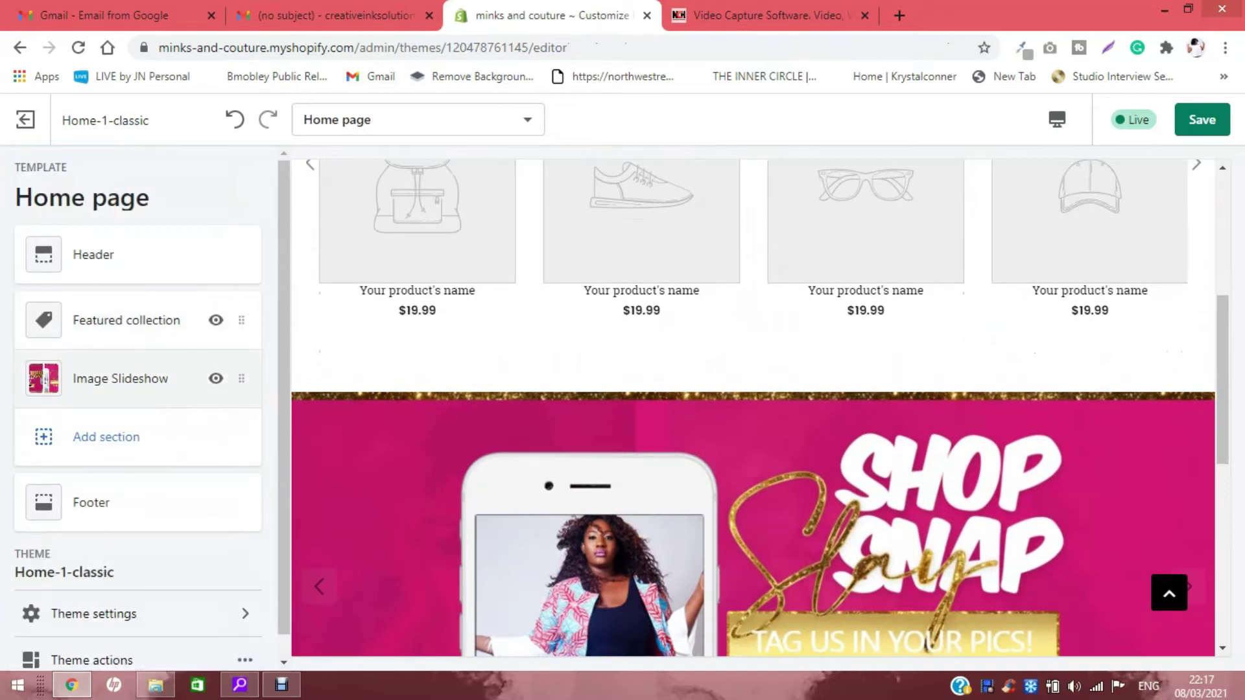
drag(241, 379, 241, 296)
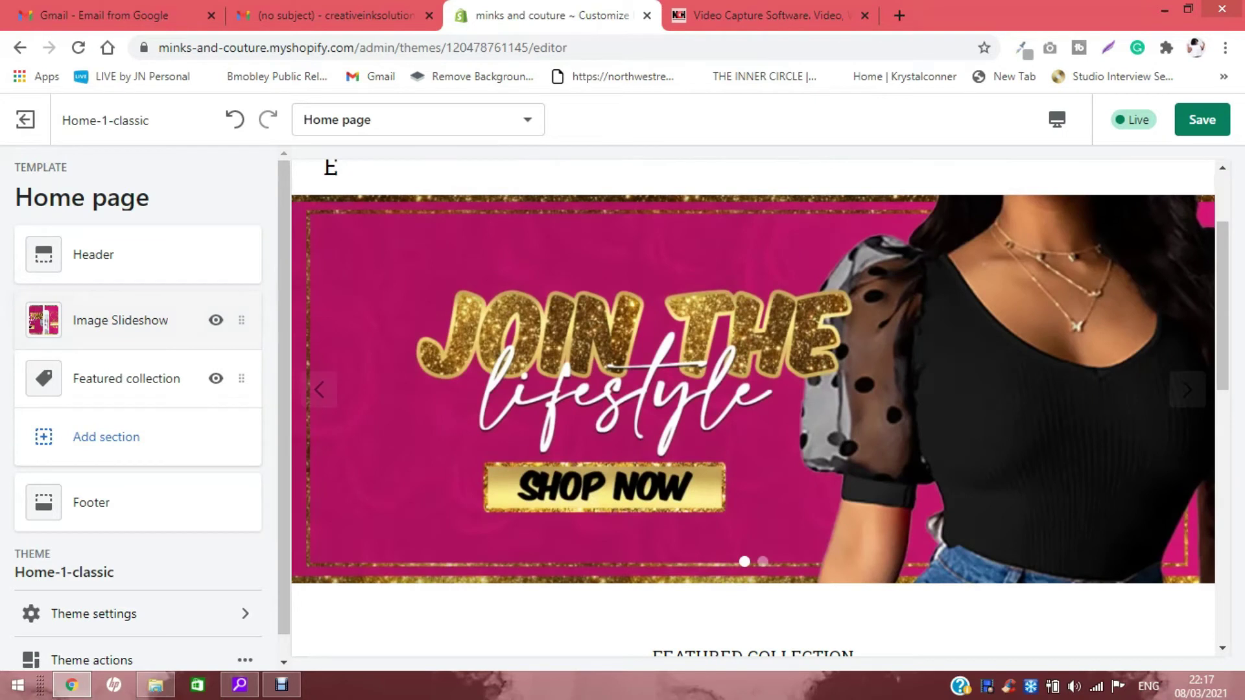
scroll(752, 409, down, 5)
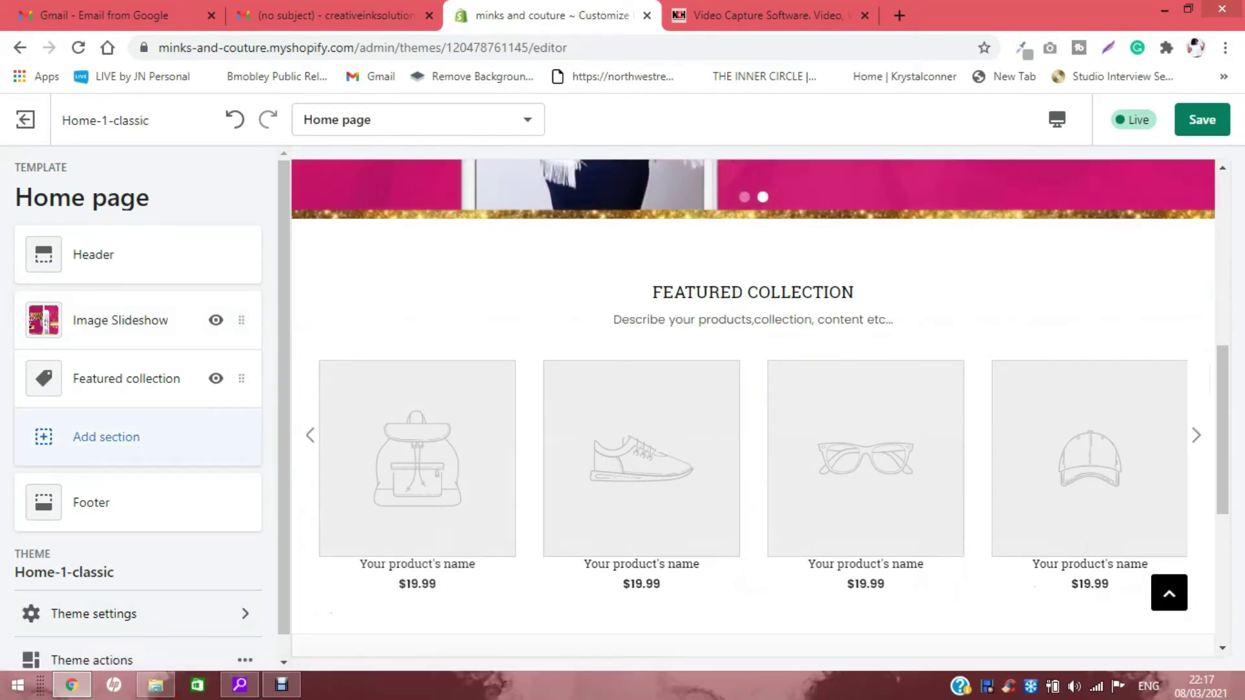
Add a Collection Horizontal List section to the home page
click(107, 437)
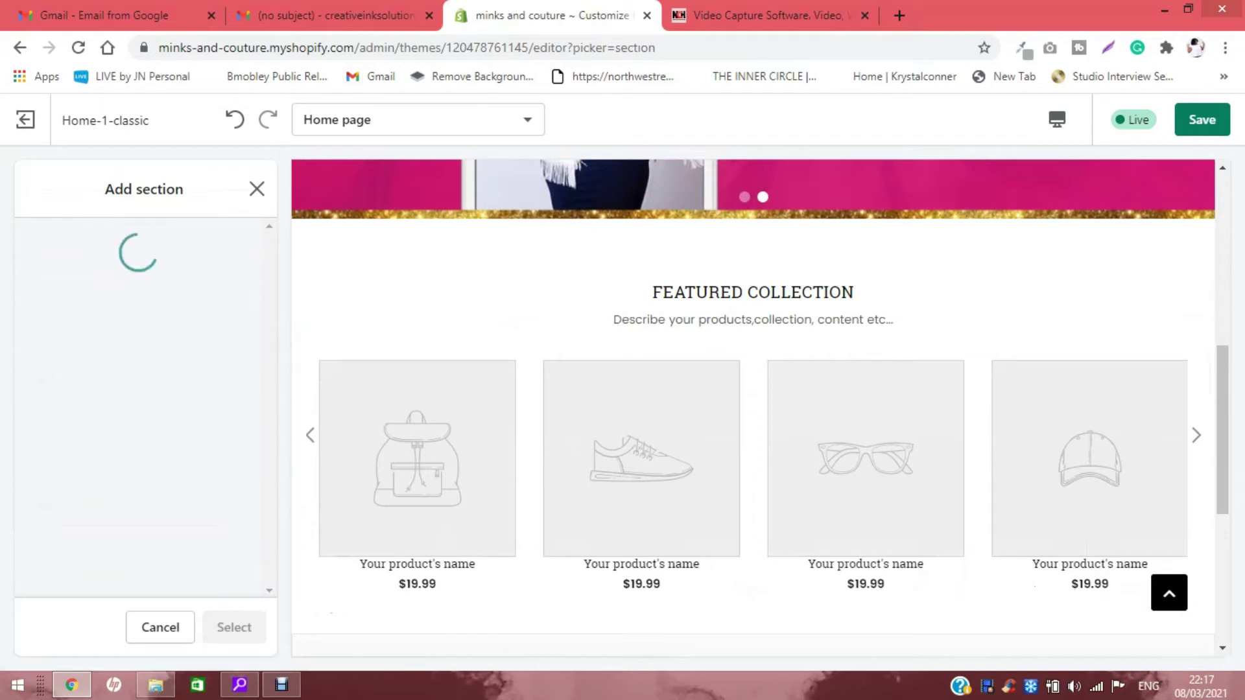
scroll(138, 363, down, 3)
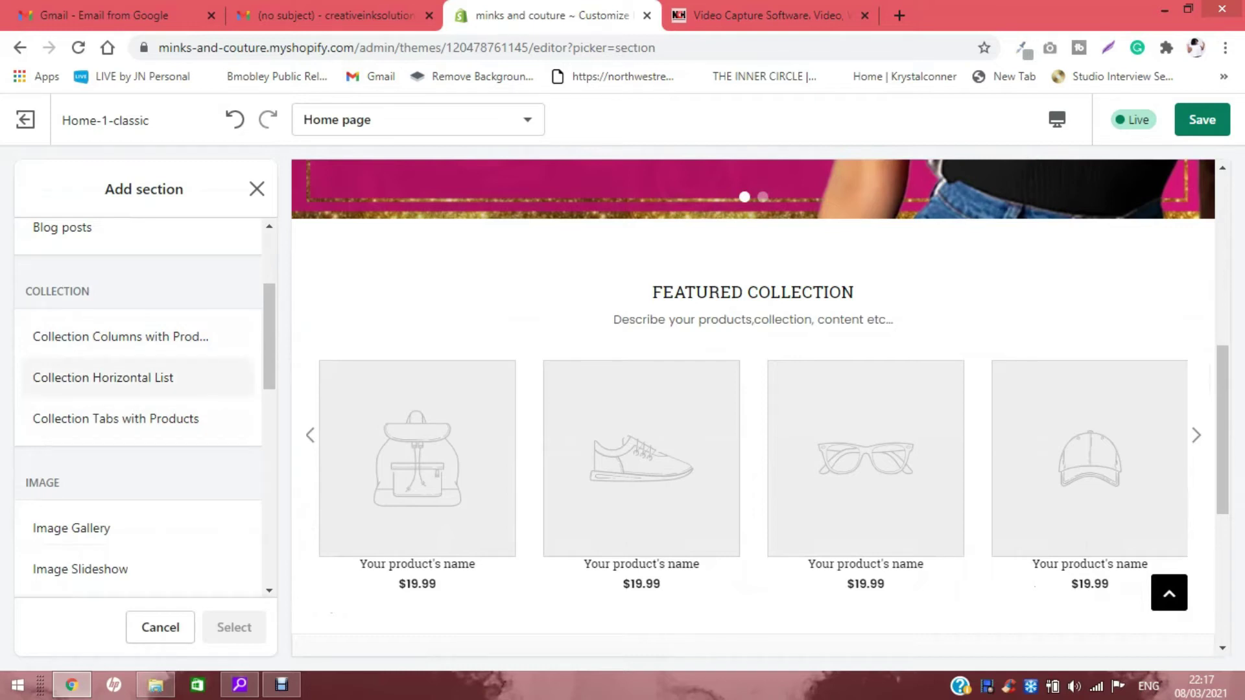
click(136, 377)
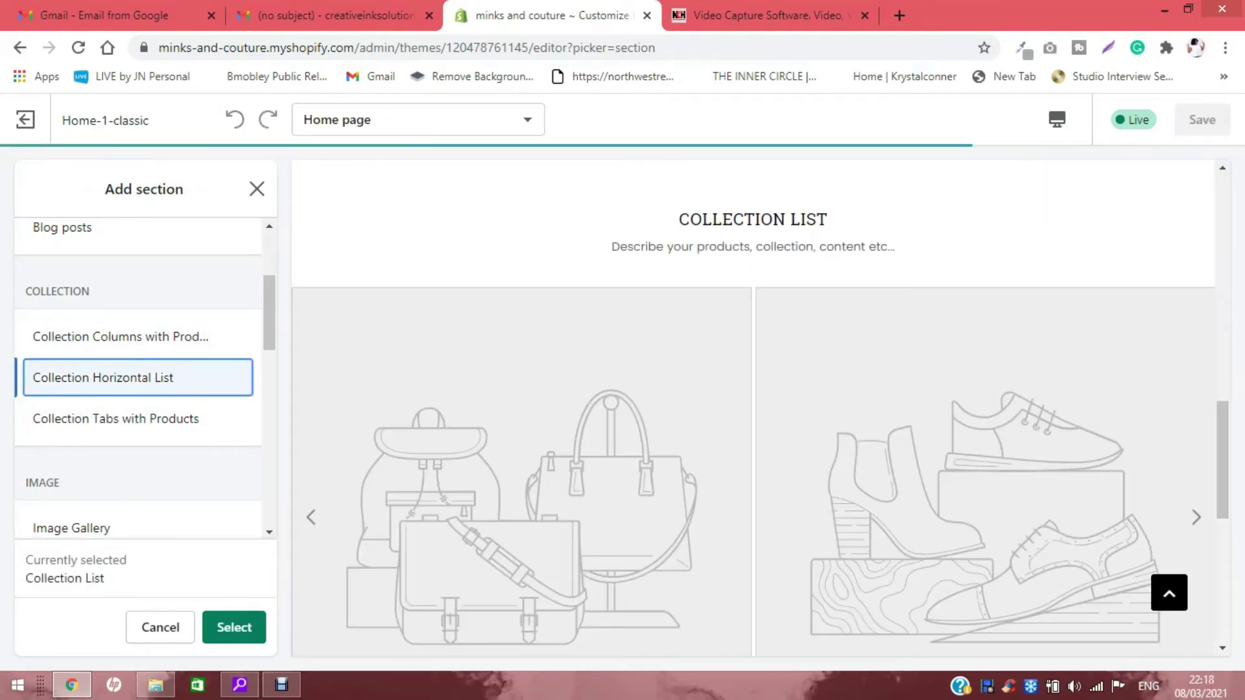
click(234, 627)
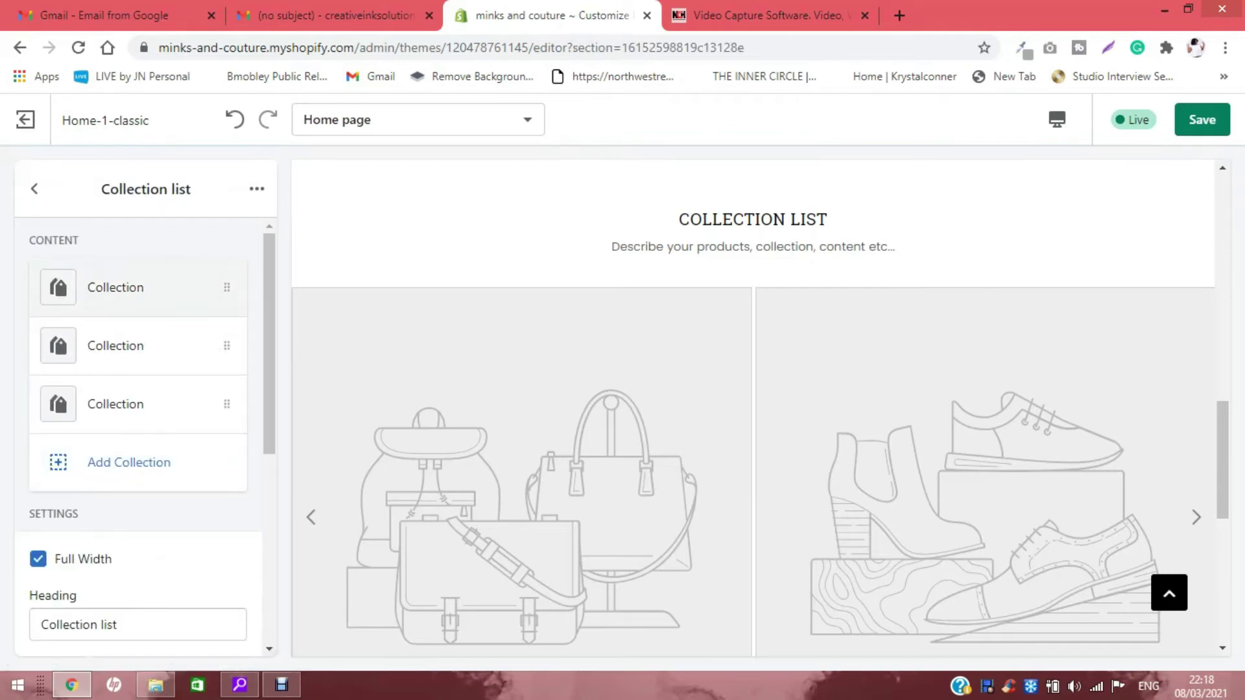
Assign the Home page collection to the first collection block of the collection list
click(115, 287)
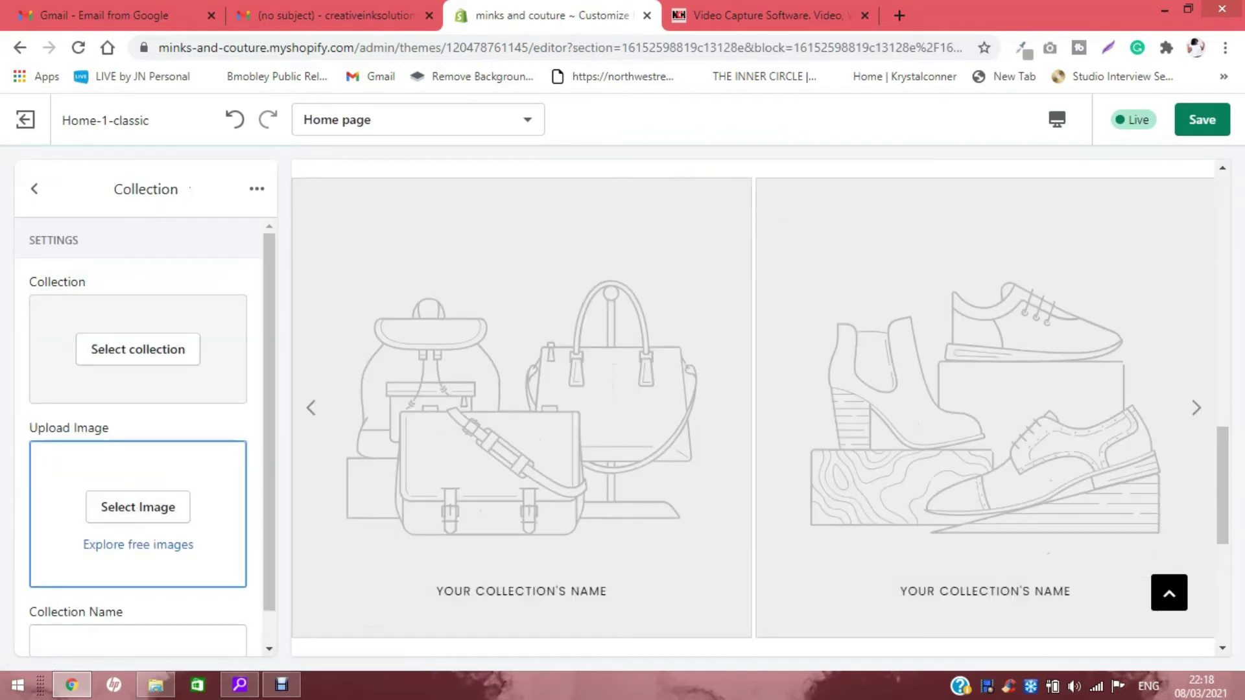
click(138, 349)
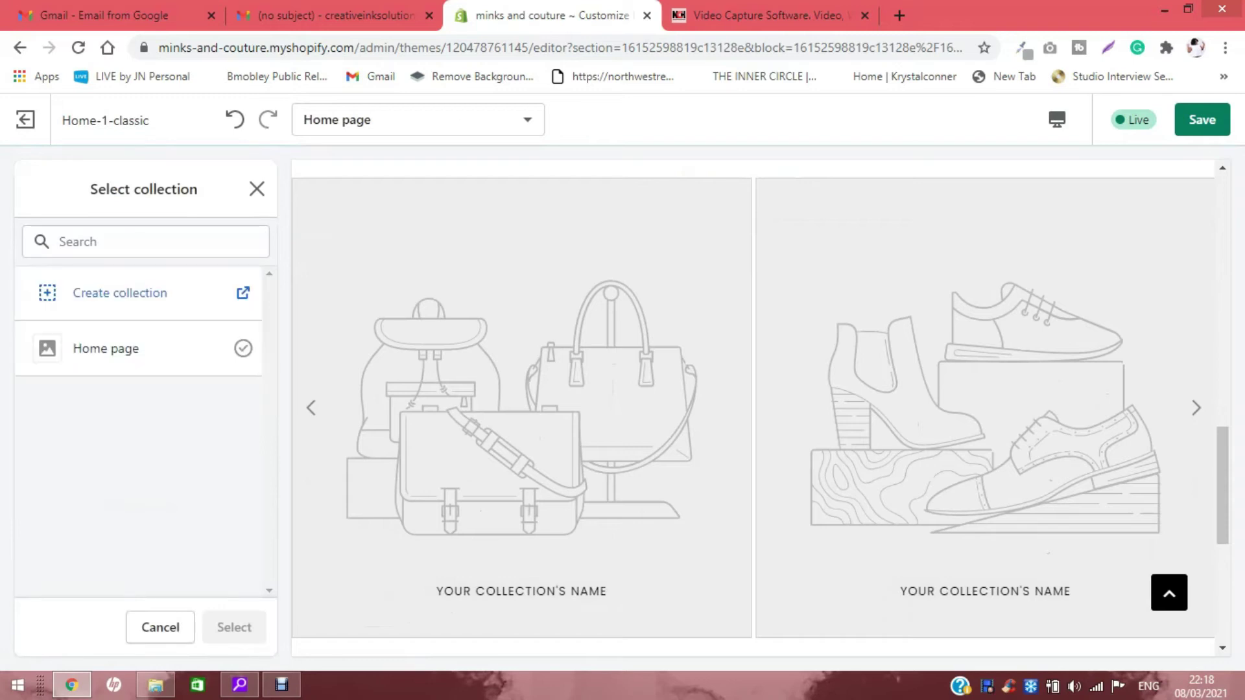
click(137, 349)
click(234, 627)
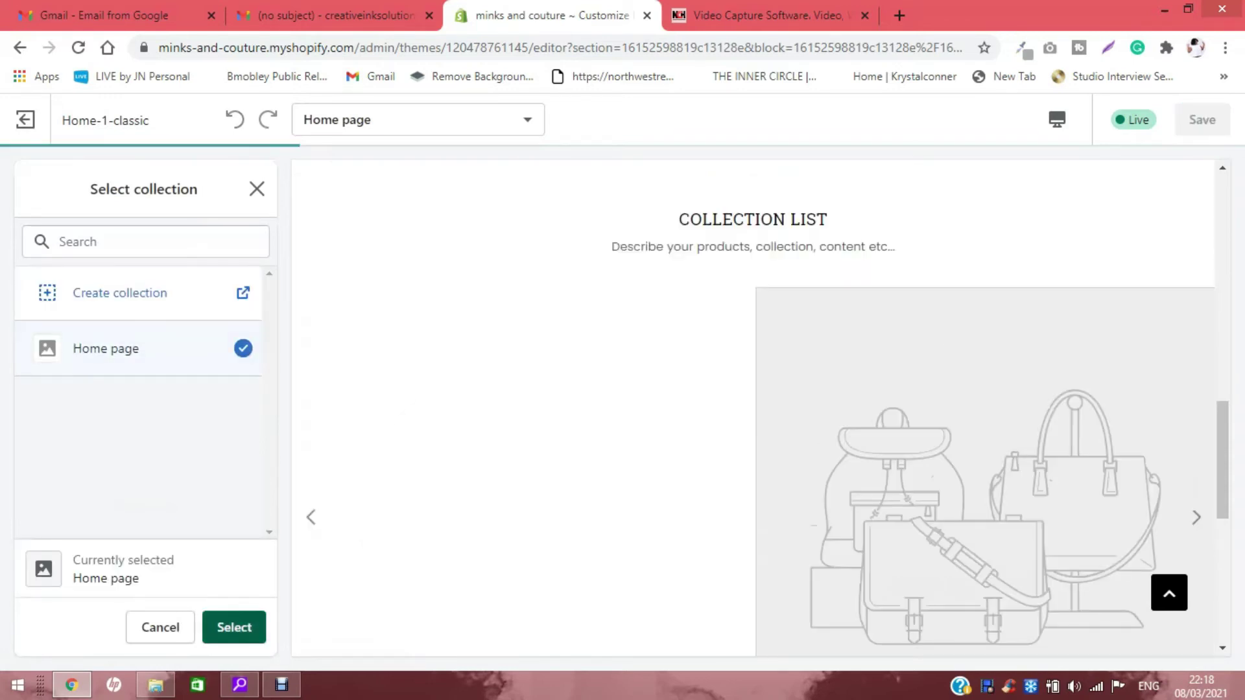
click(234, 627)
Set the first collection block's image to the "Sexy Tops" picture from the image library
click(140, 513)
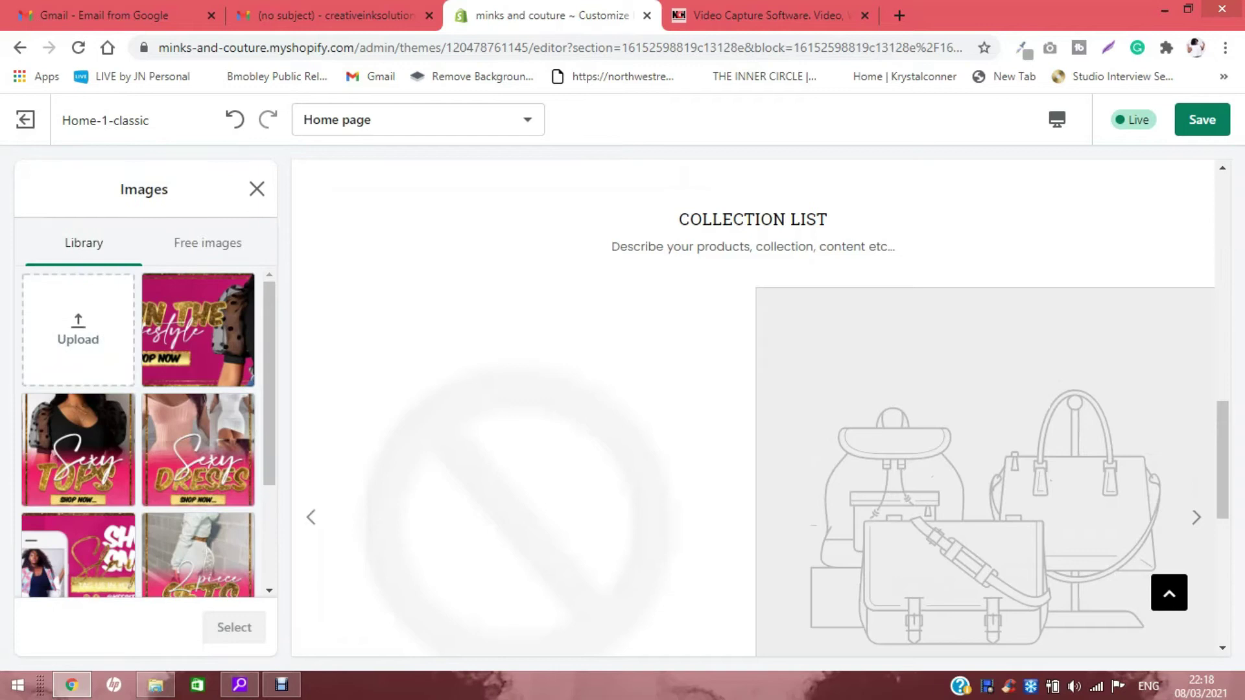
click(78, 449)
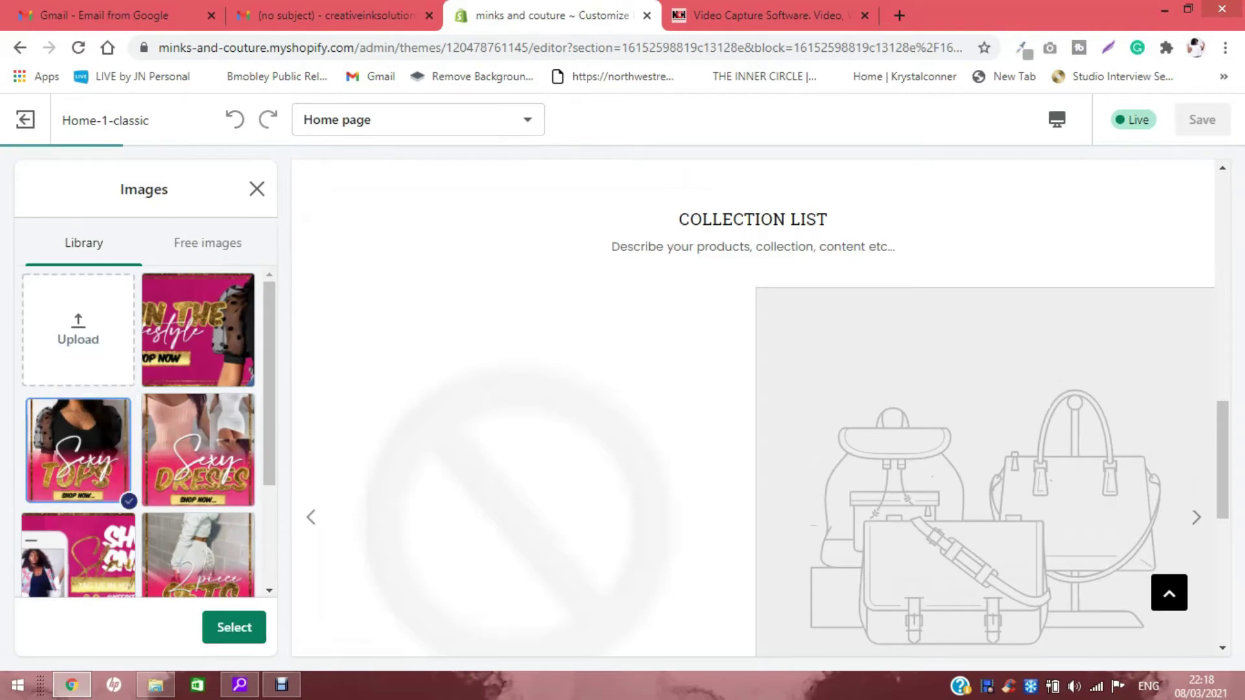
click(234, 627)
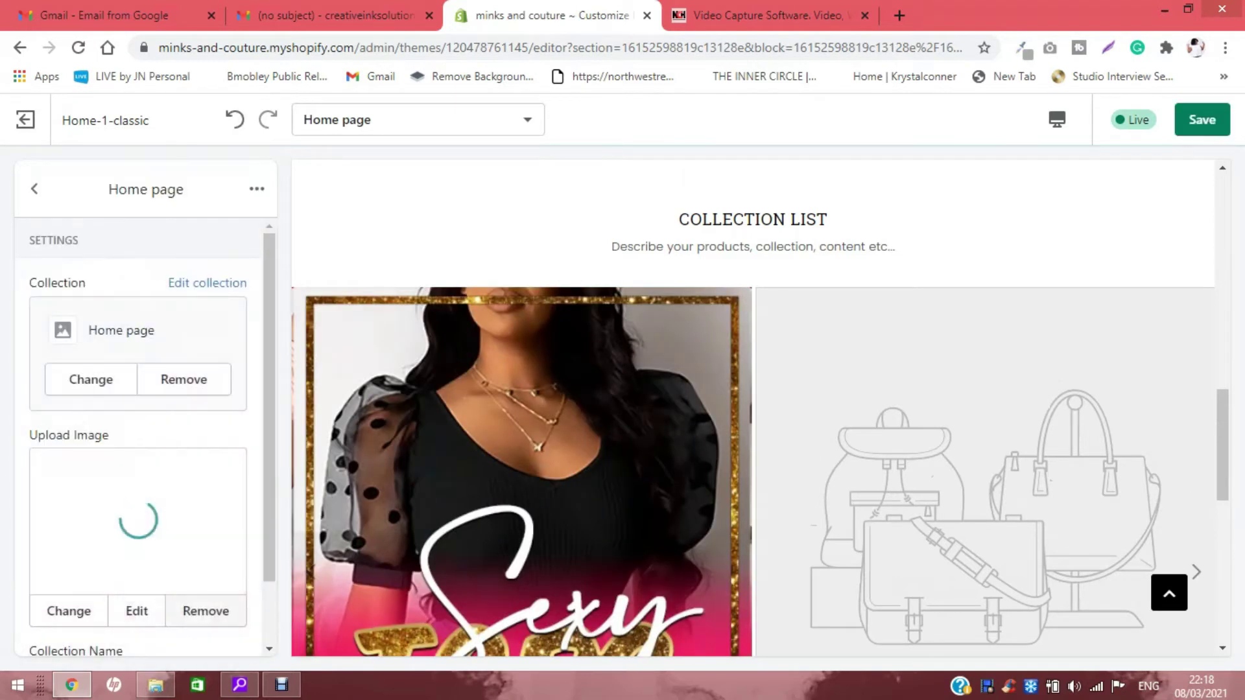
click(34, 188)
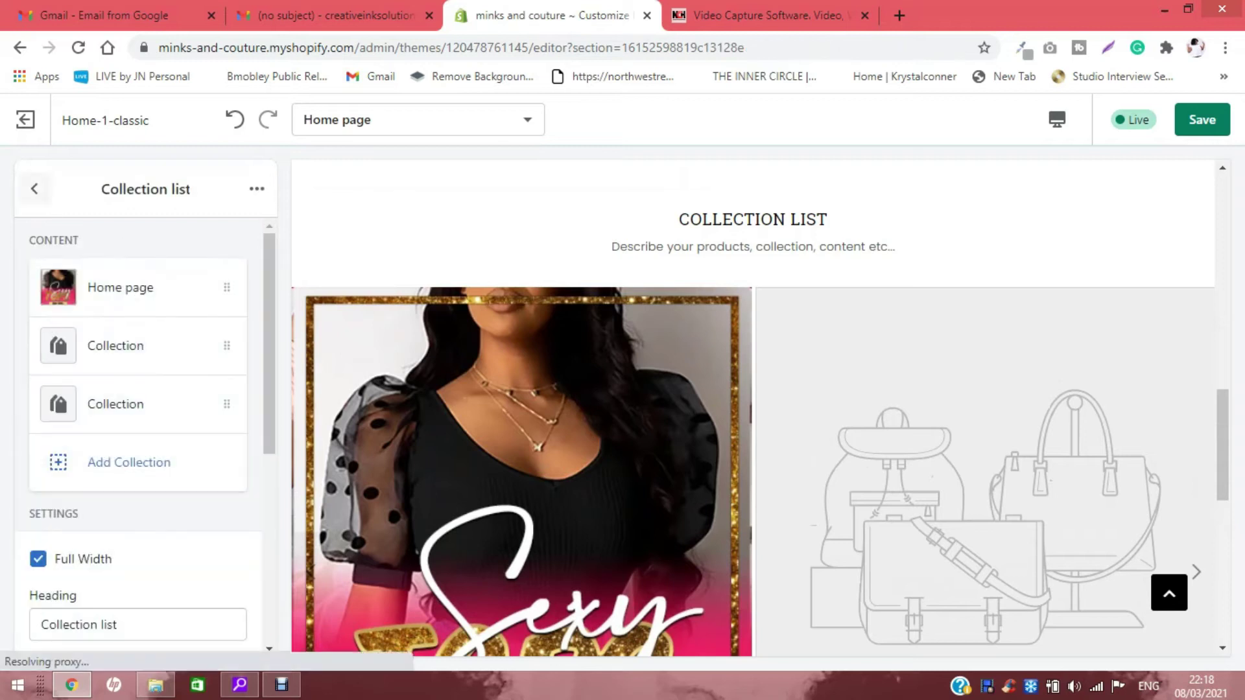
Assign the Home page collection to the second collection block of the collection list
click(115, 345)
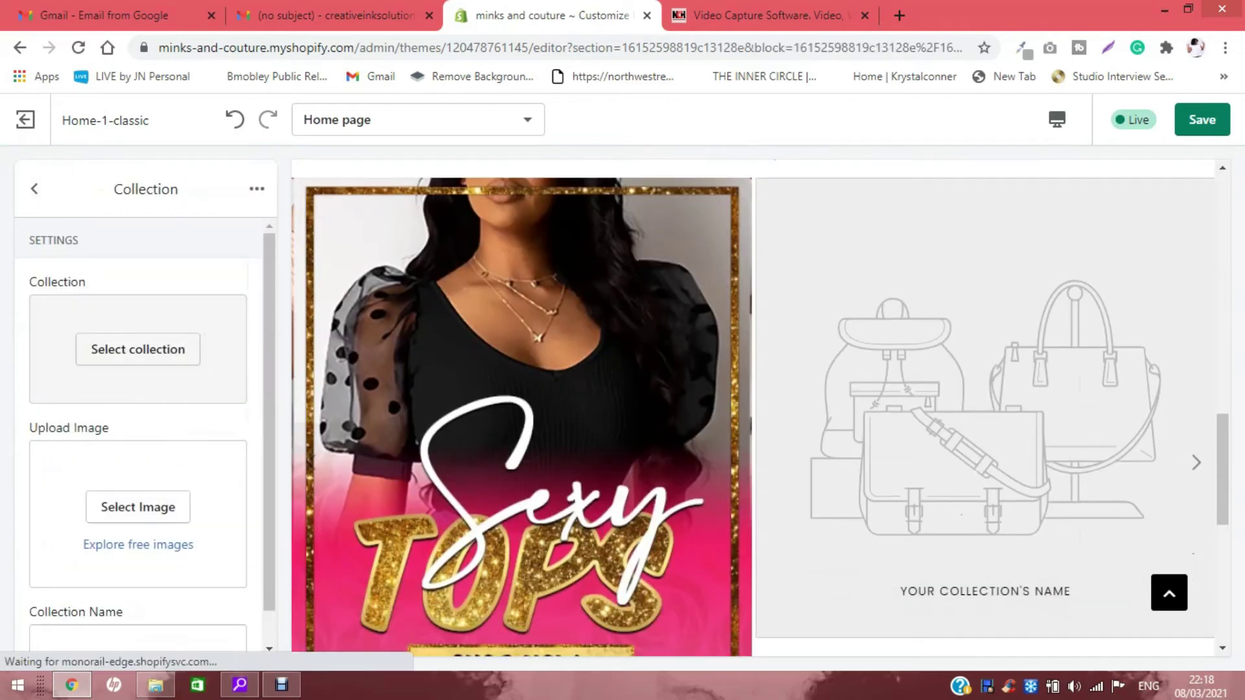
click(138, 349)
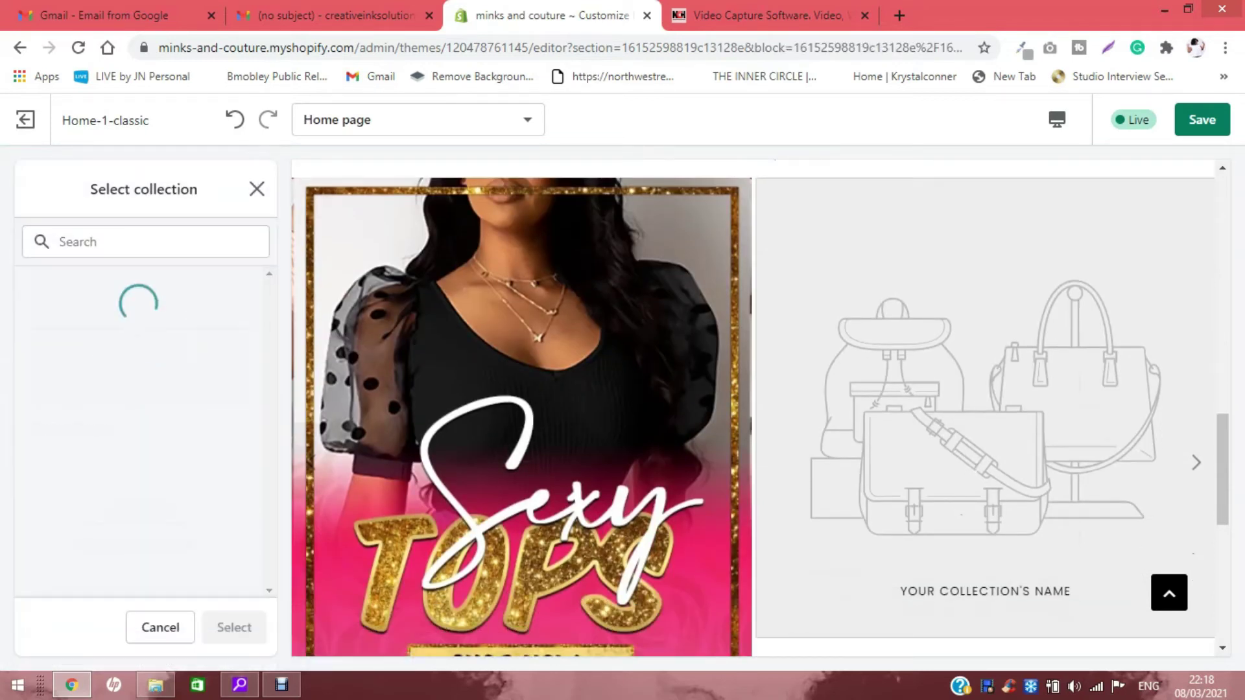
click(138, 349)
click(234, 627)
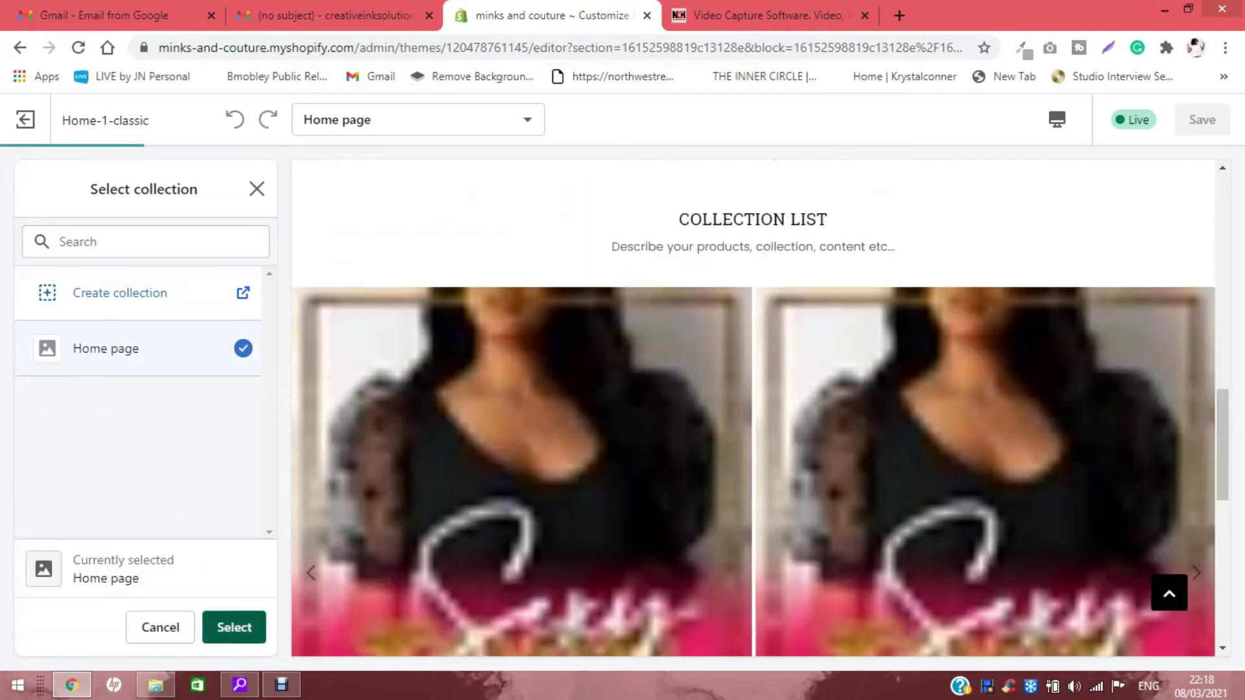
Set the second collection block's image to the "Sexy Dreses" picture from the image library
click(138, 514)
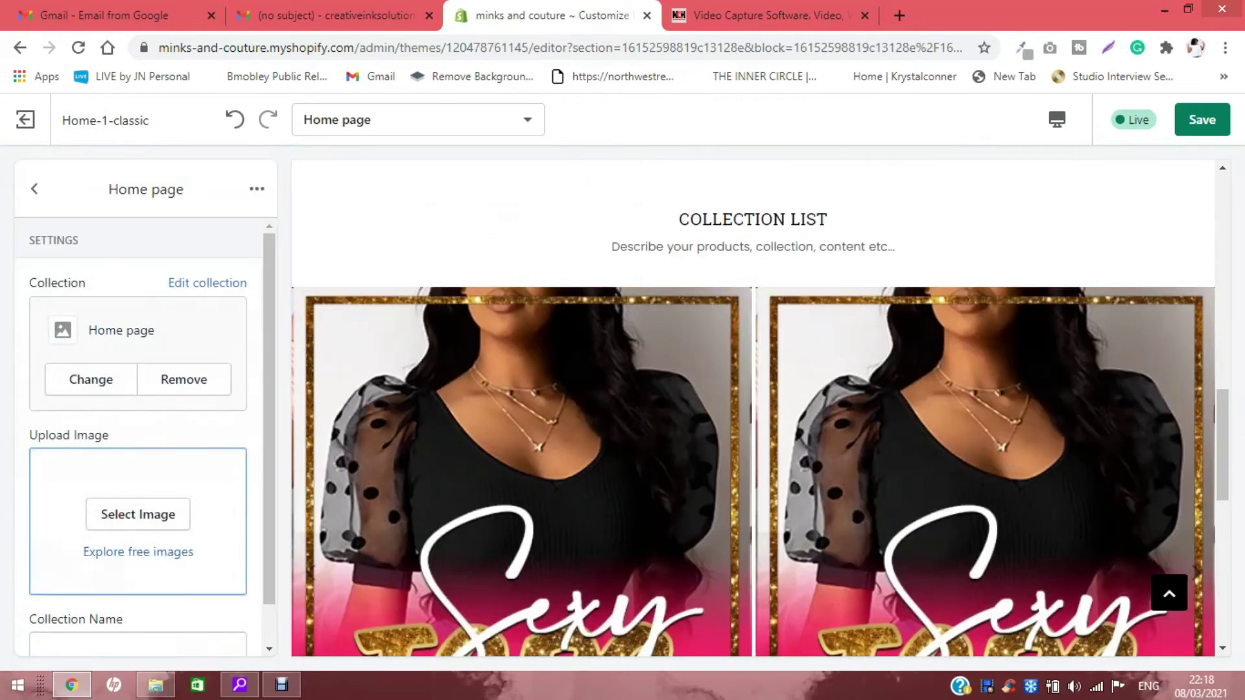
click(198, 449)
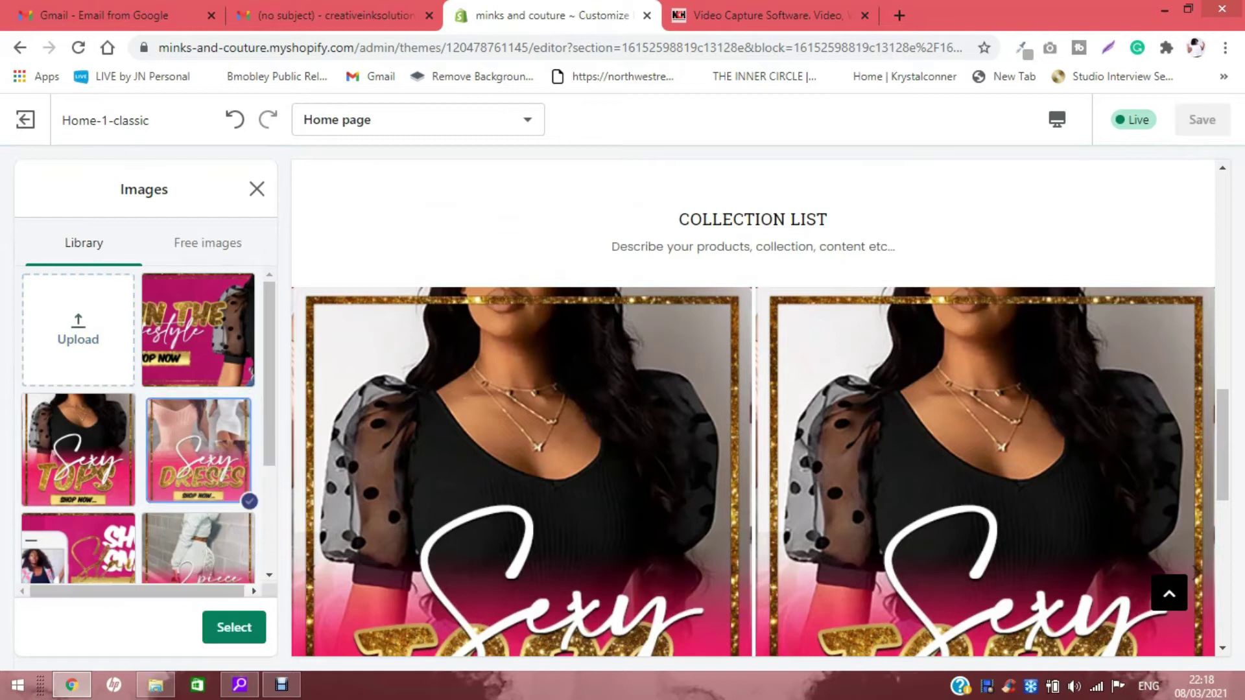
click(233, 627)
click(234, 627)
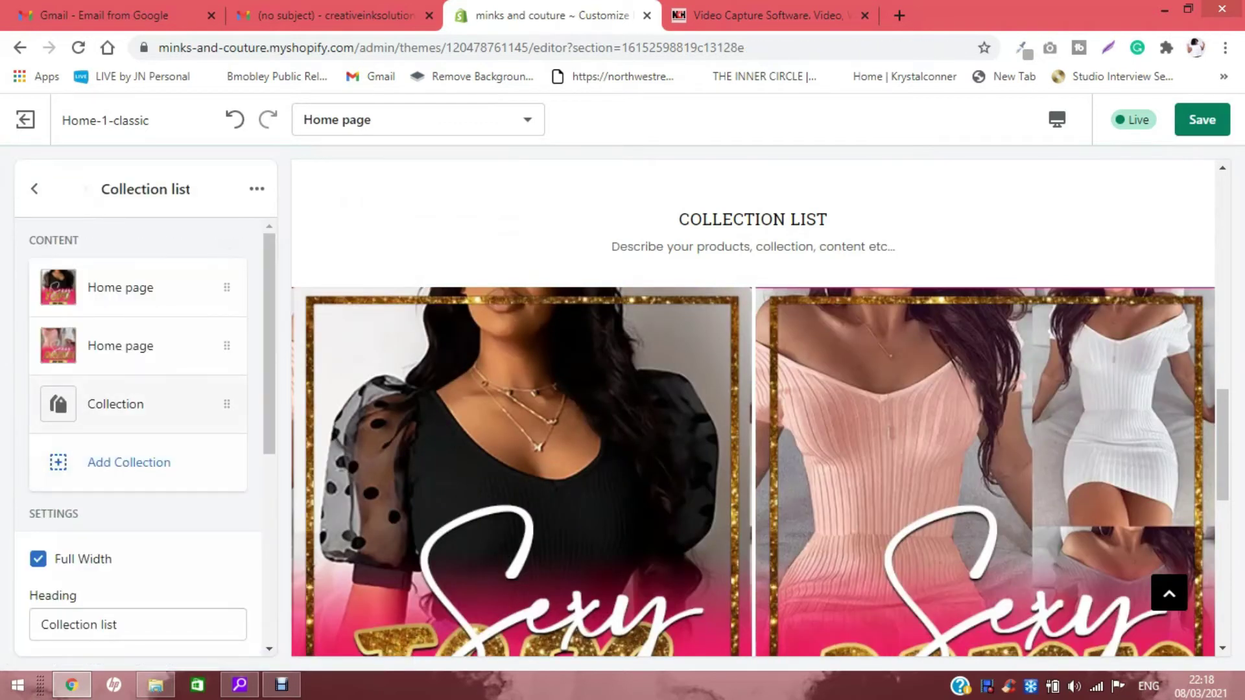
Assign the Home page collection to the third collection block of the collection list
click(138, 402)
click(190, 355)
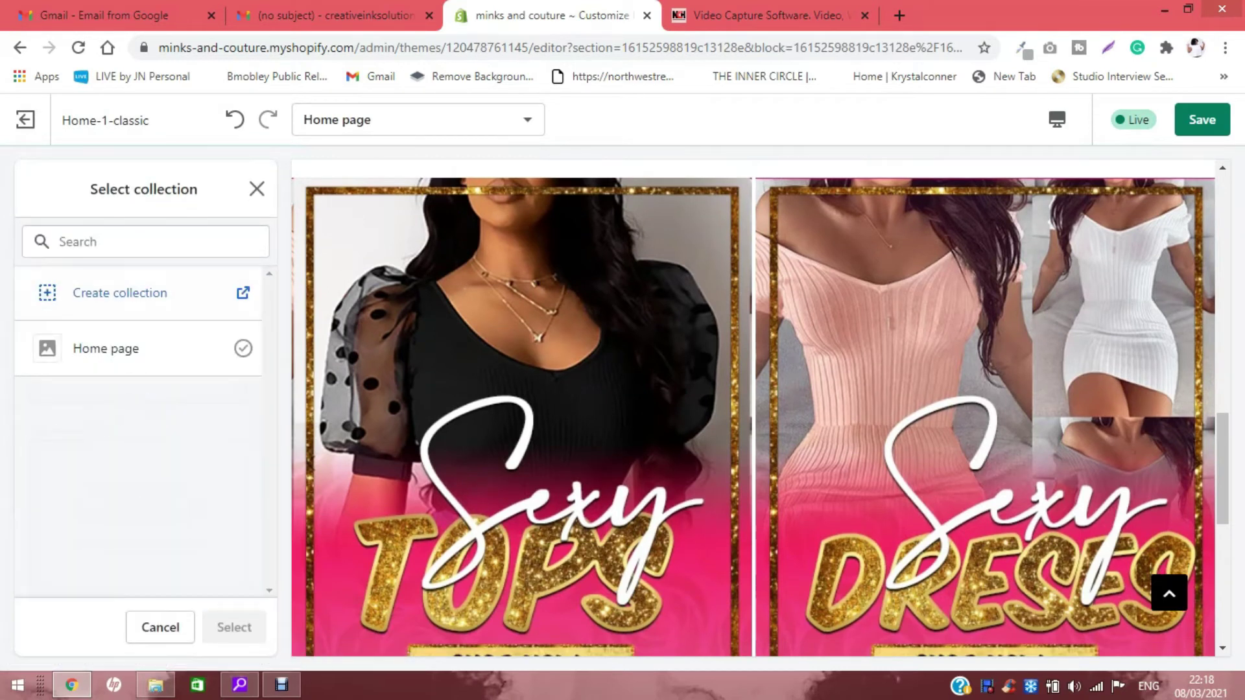
click(138, 348)
click(234, 627)
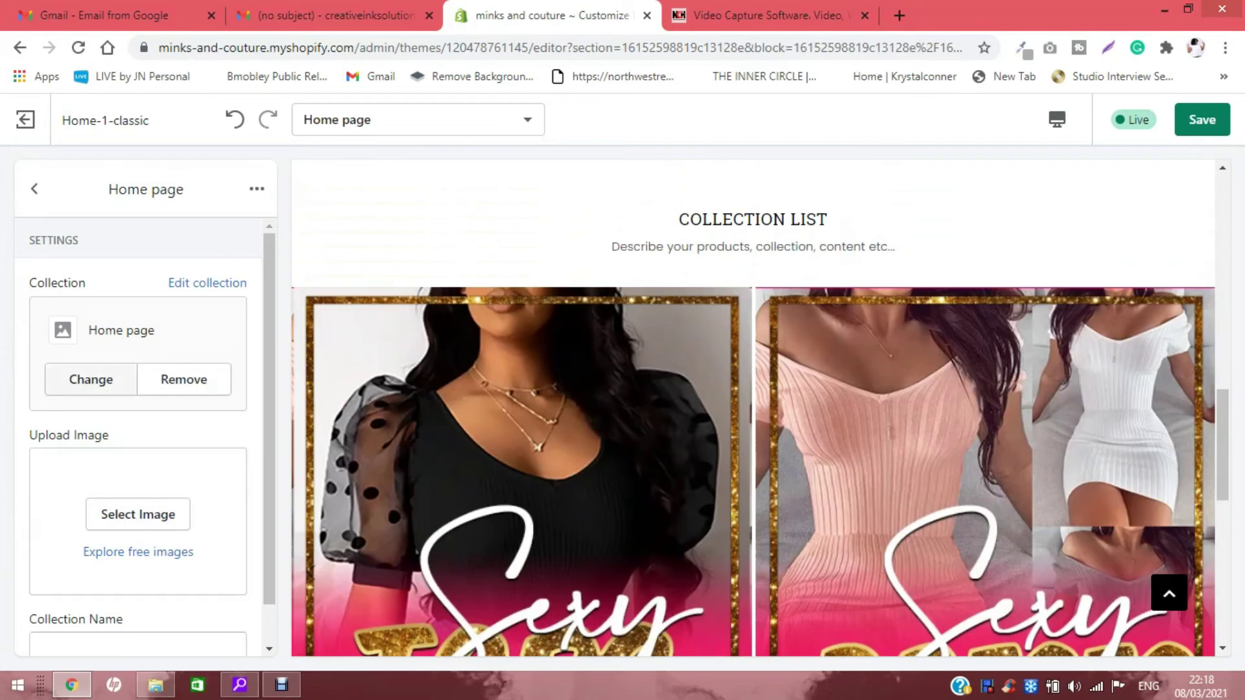
Set the third collection block's image to the "2 piece Sets" picture from the image library
click(137, 514)
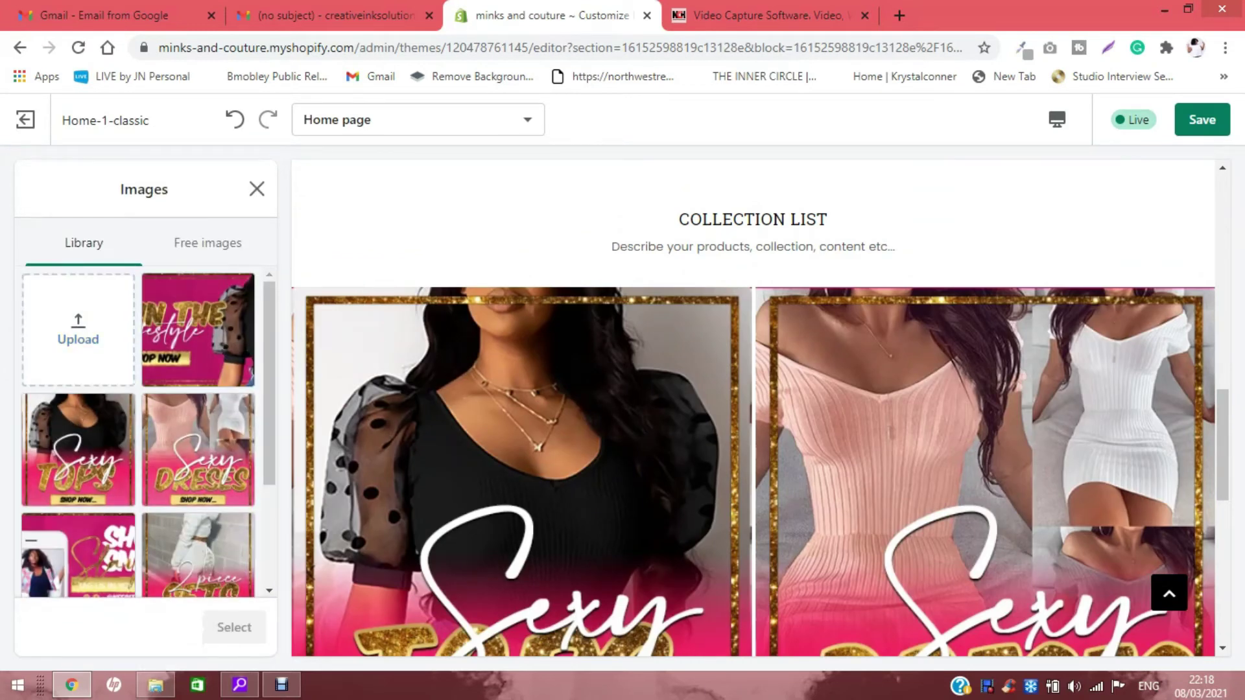
click(197, 555)
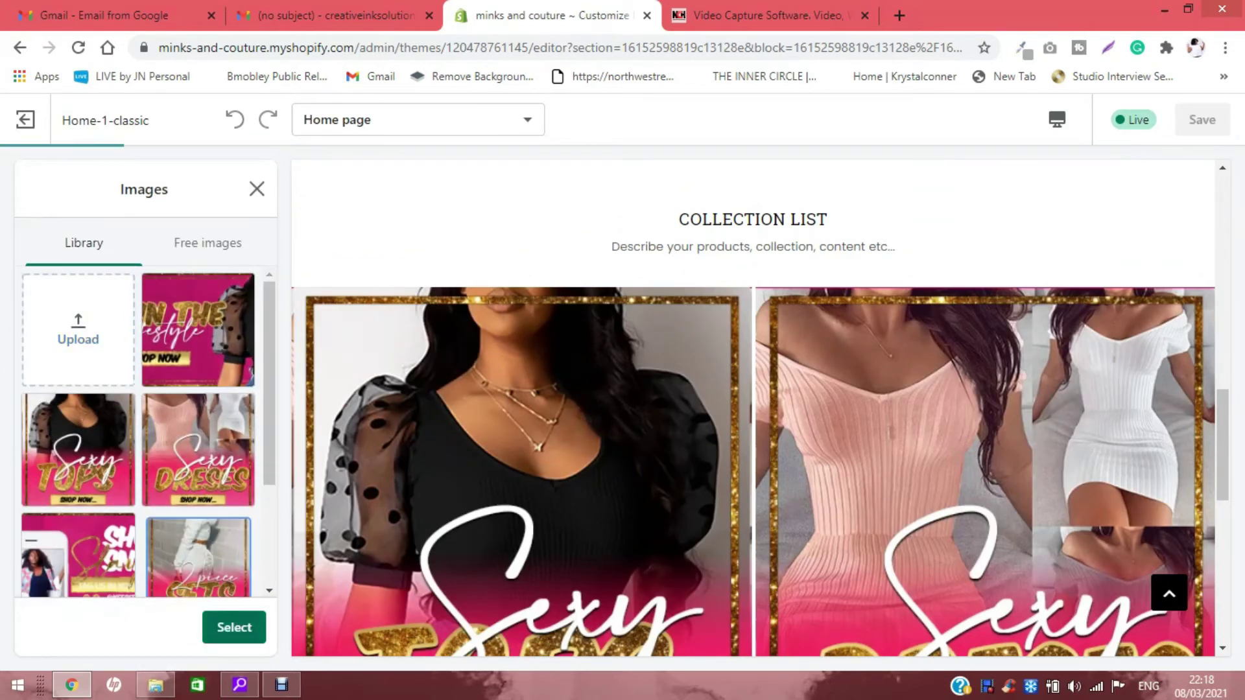
click(234, 627)
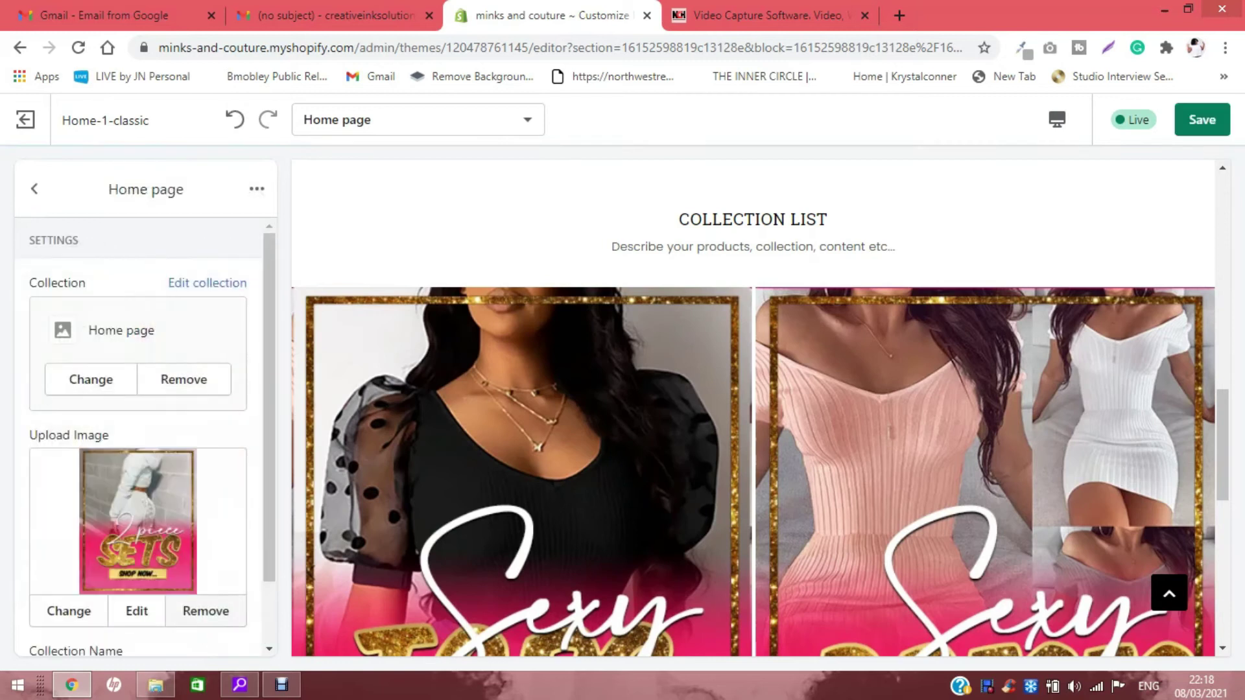
click(34, 188)
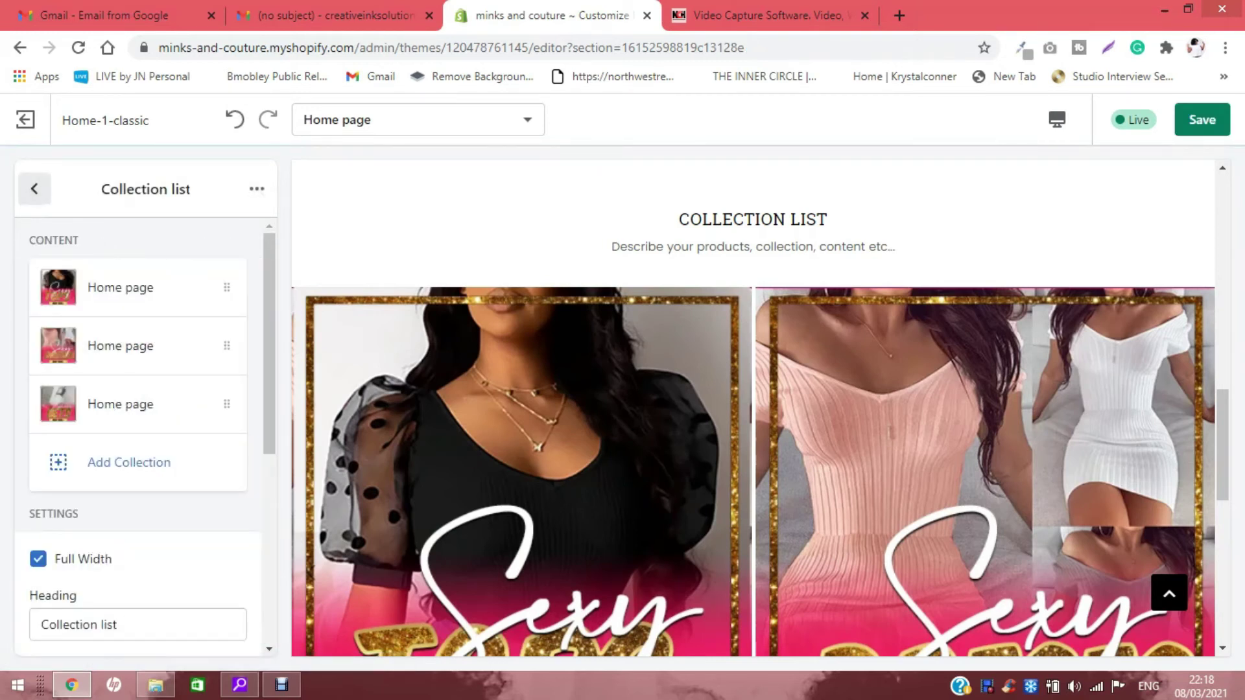
Move the Collection list section above the Featured collection section on the home page
click(35, 189)
drag(241, 436, 242, 372)
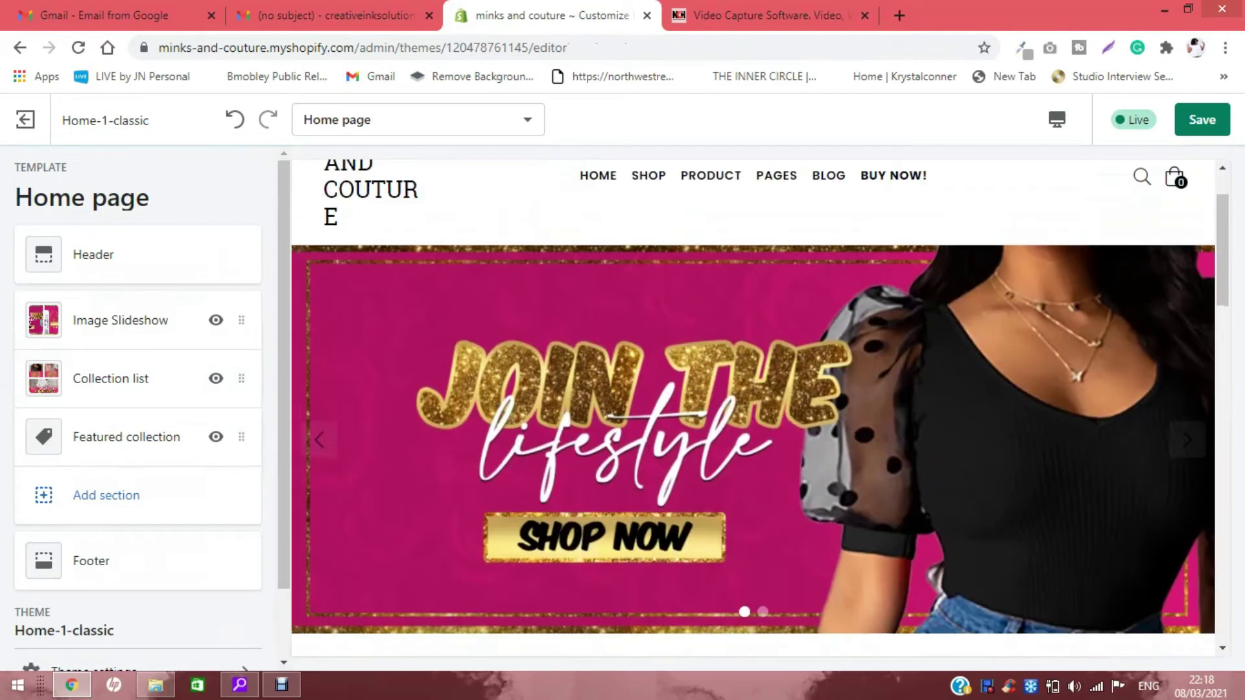
Add an Image with text overlay section to the home page below the Featured collection section
scroll(752, 407, down, 10)
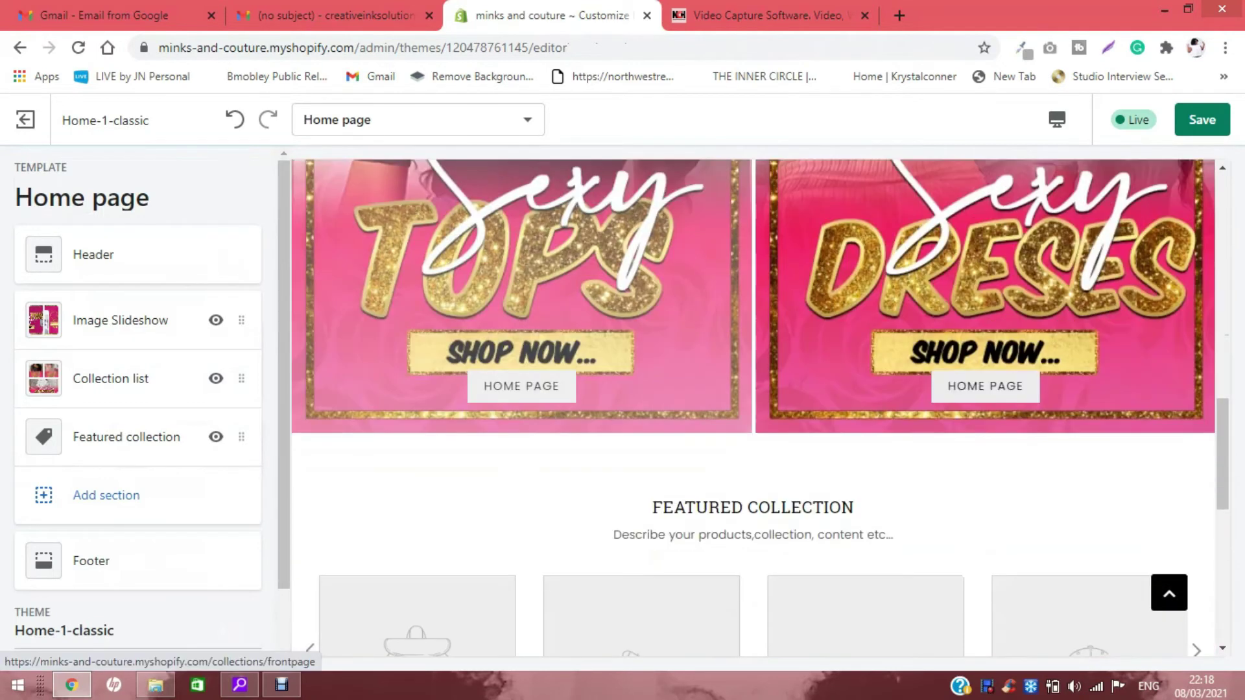
scroll(752, 408, down, 3)
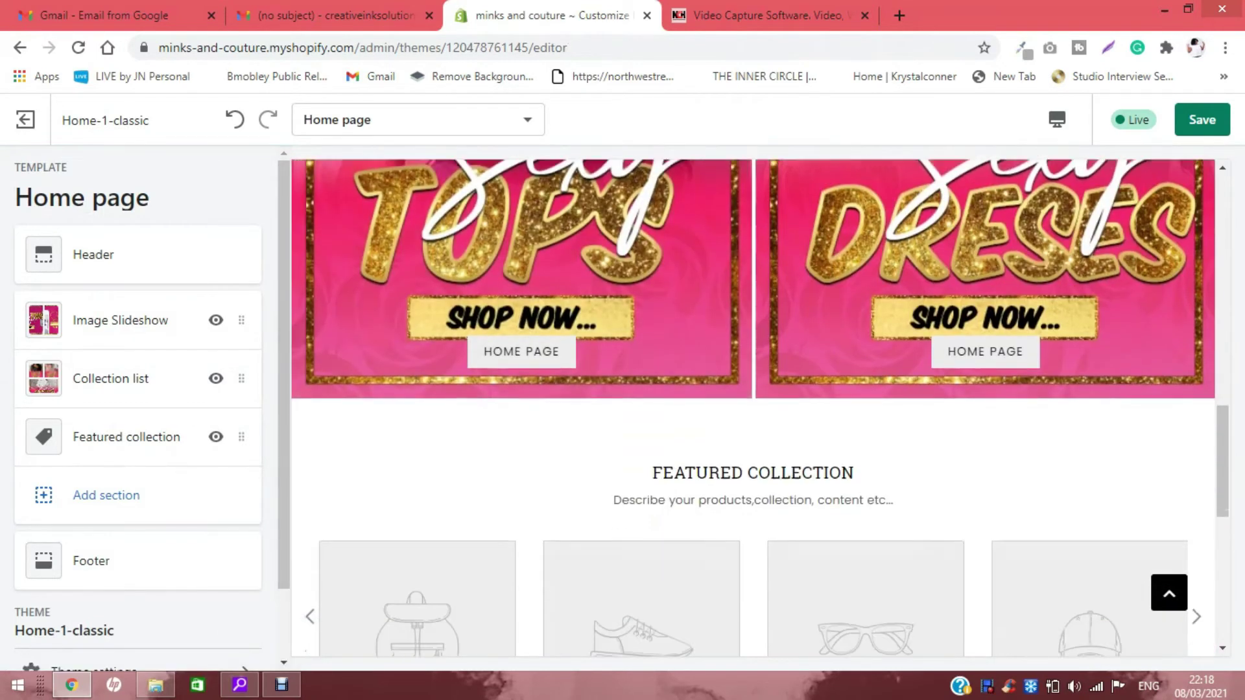
scroll(752, 408, down, 2)
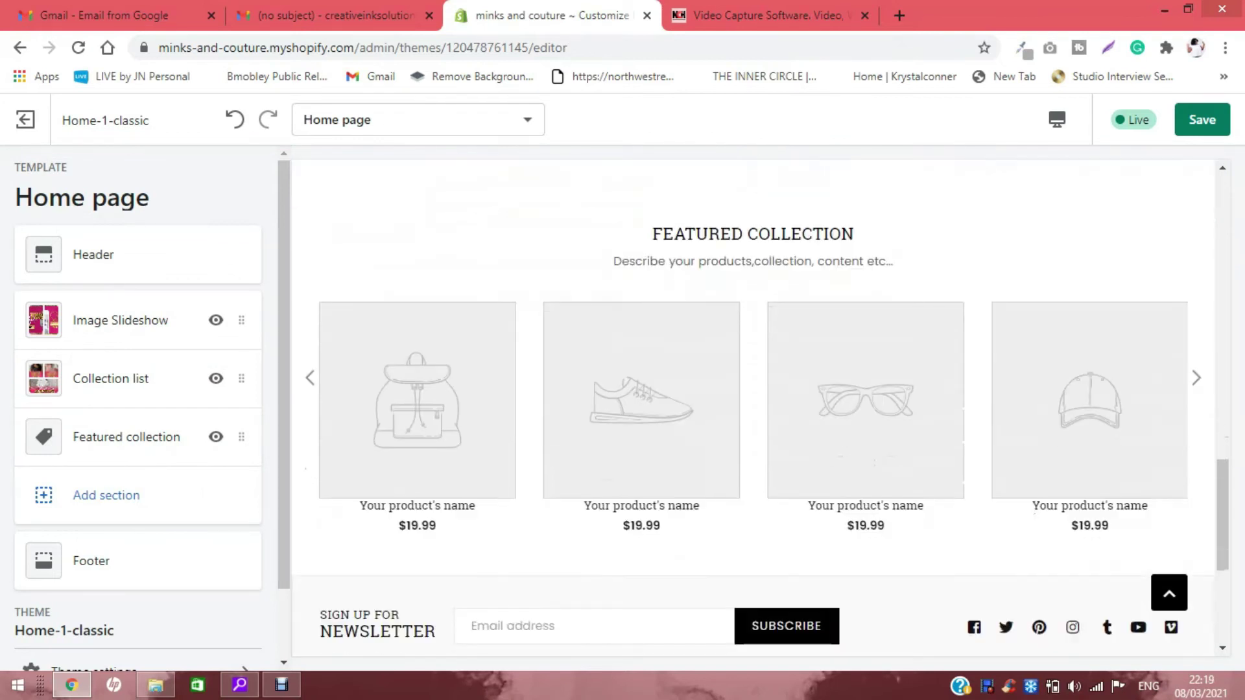
scroll(752, 408, down, 3)
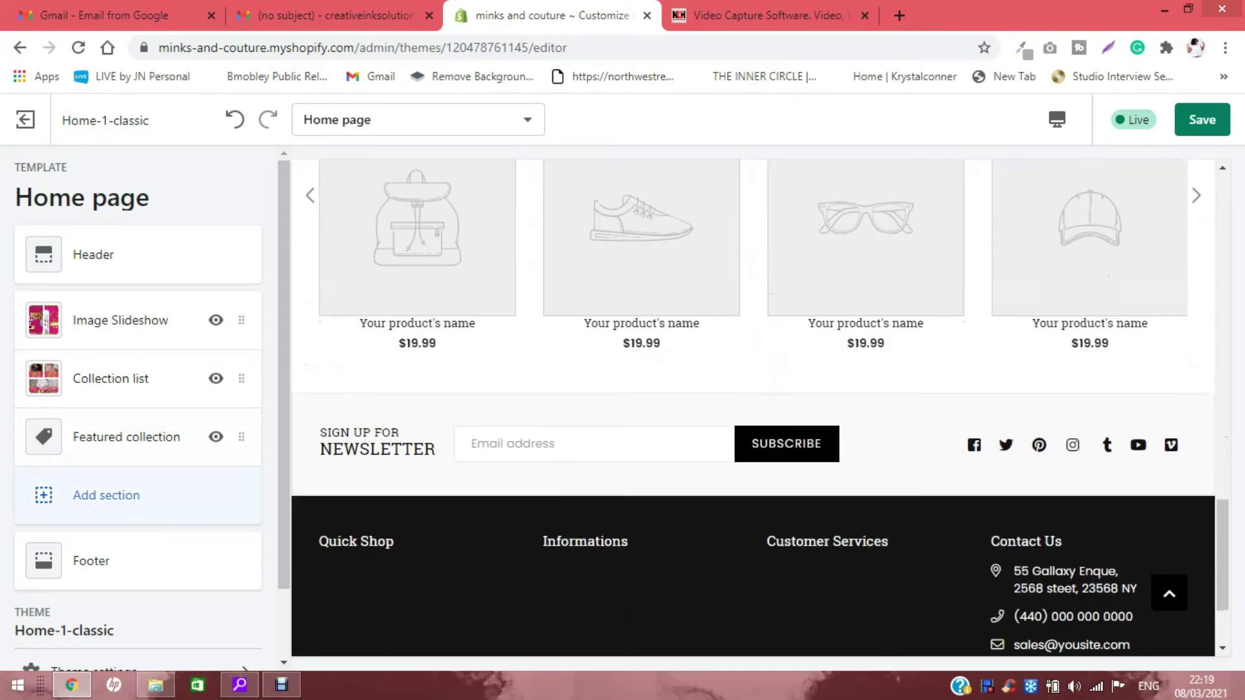
click(106, 495)
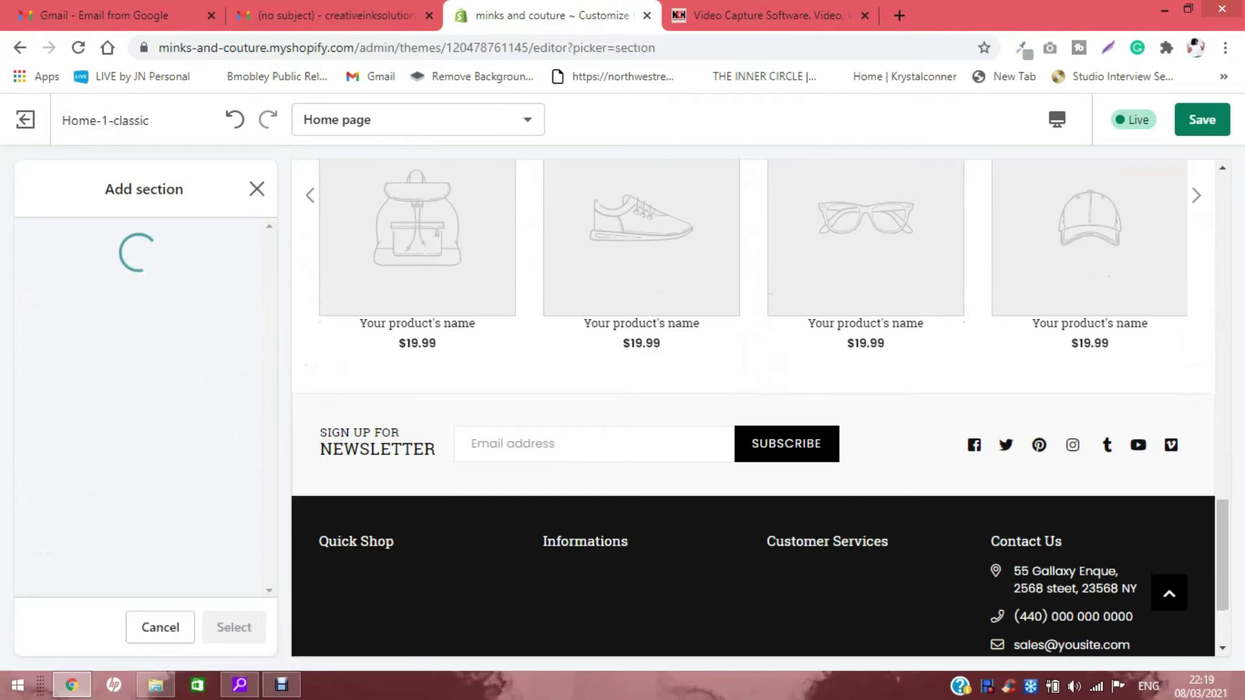
scroll(138, 408, down, 3)
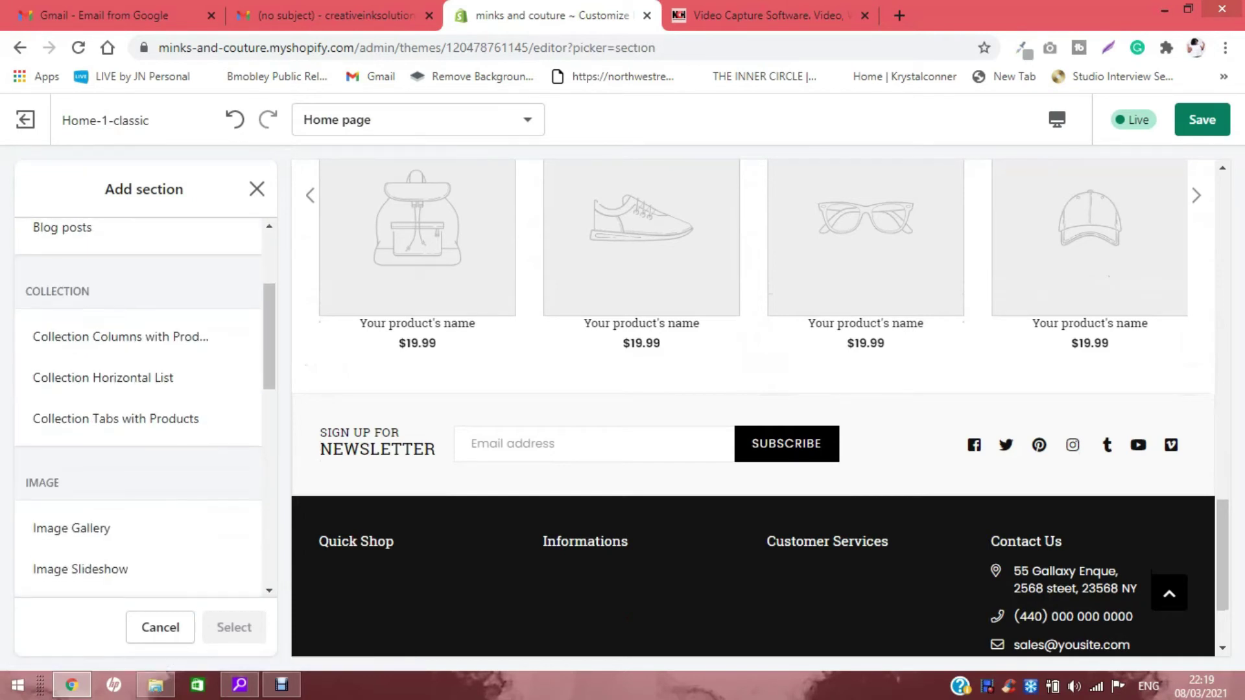
scroll(138, 436, down, 2)
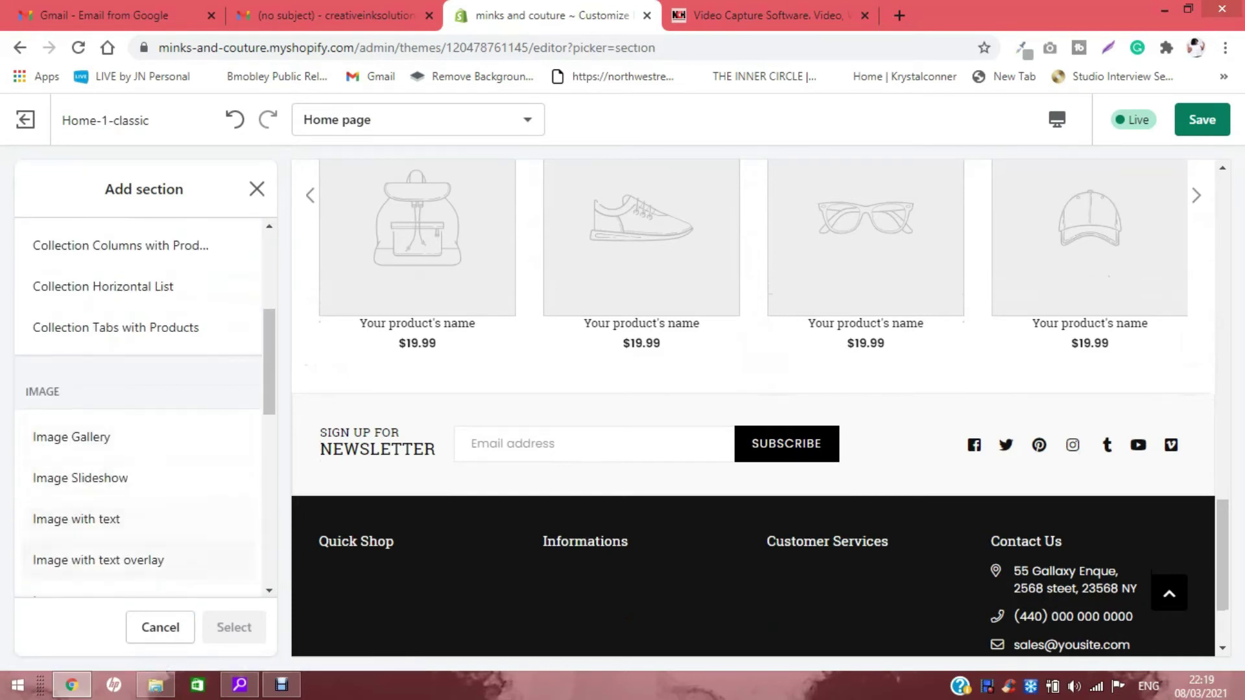
click(98, 560)
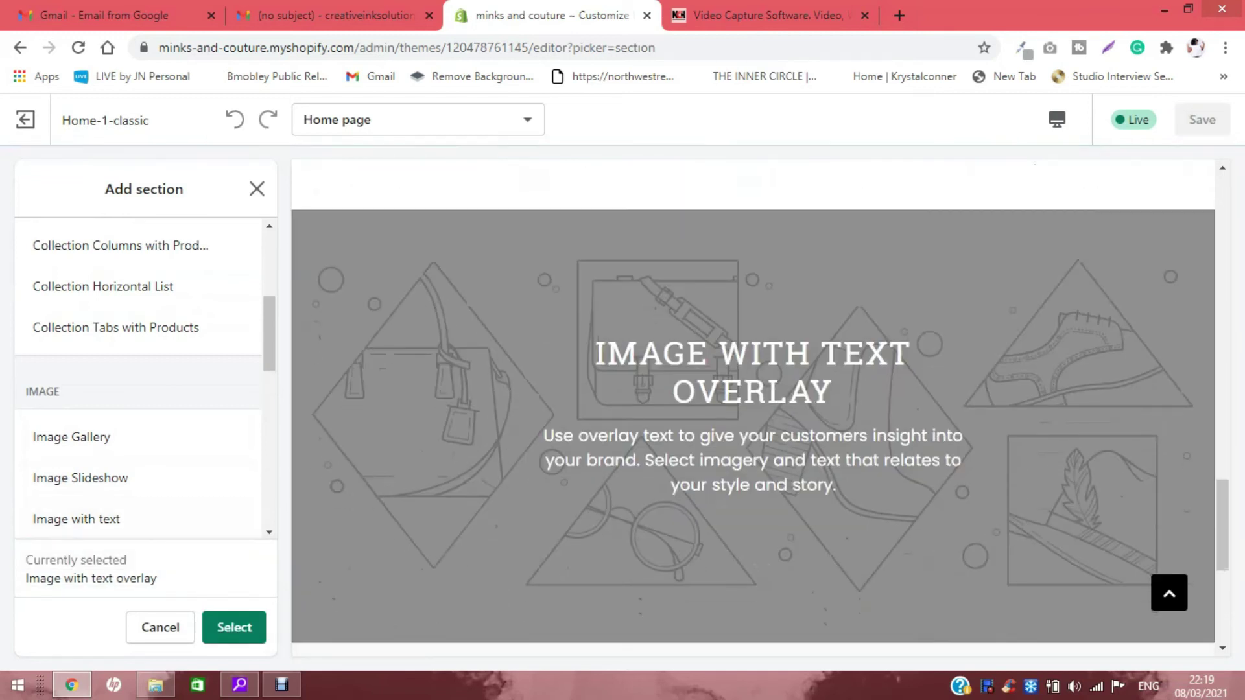
click(234, 627)
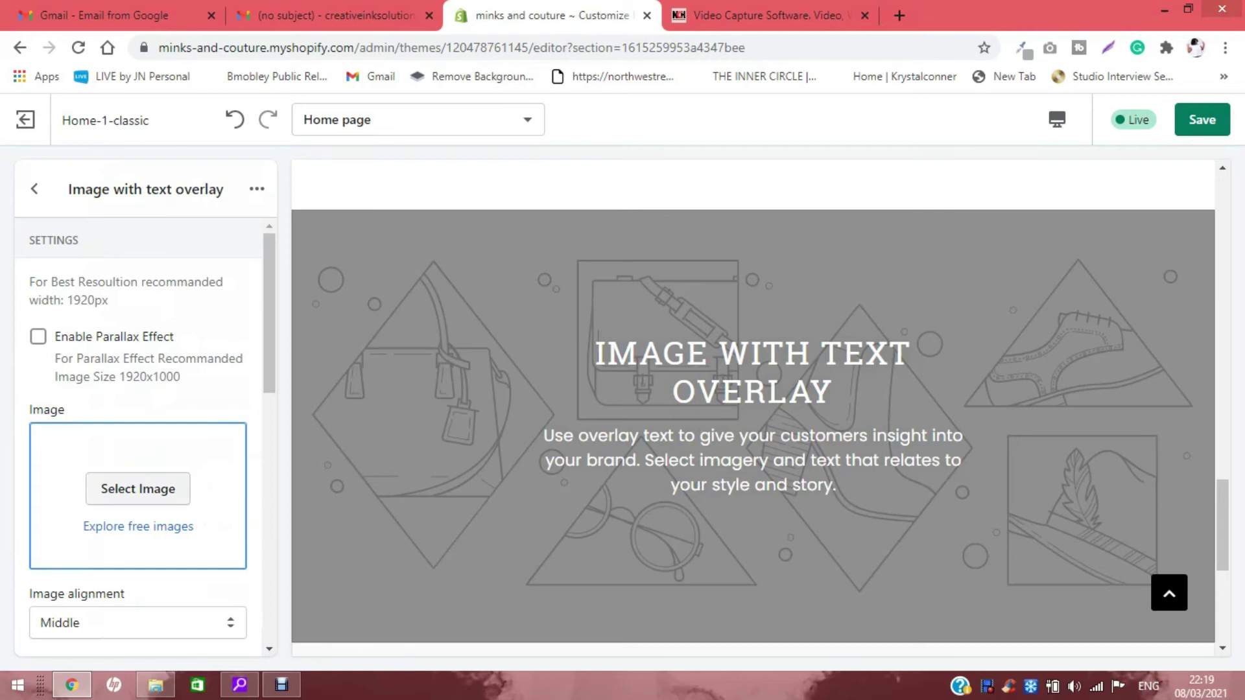
Set the text overlay section's image to the "Shop Snap Slay" banner from the image library
click(137, 488)
scroll(140, 428, down, 4)
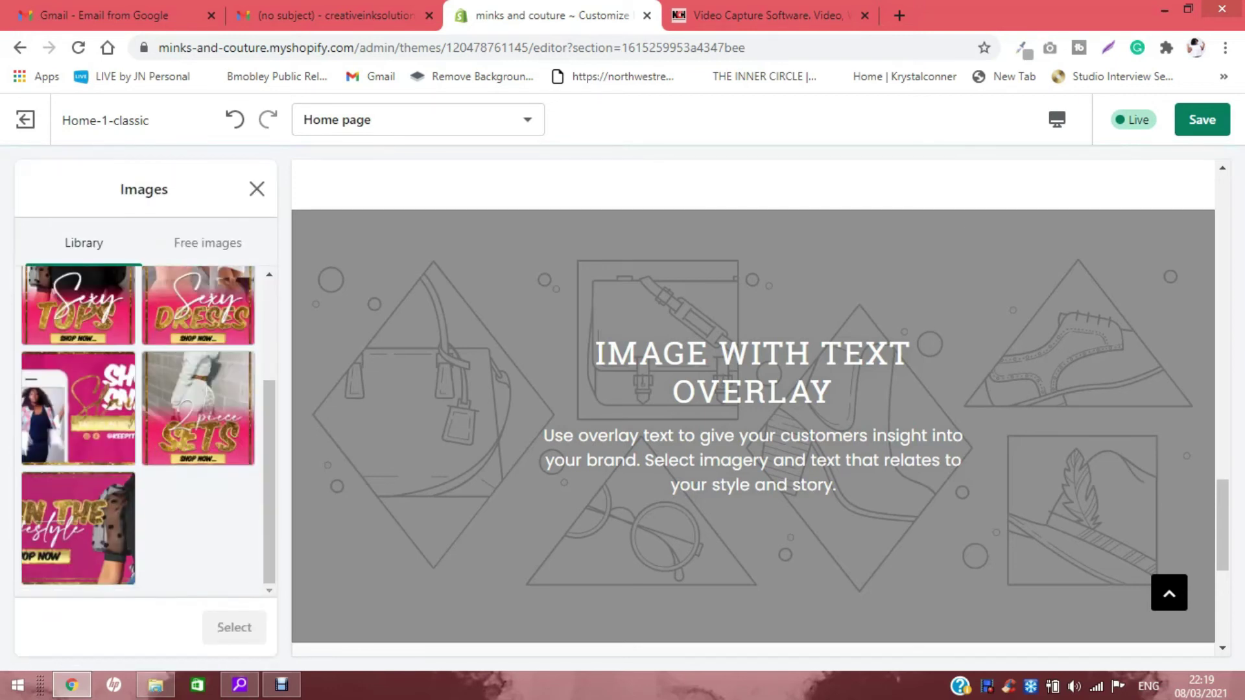
click(78, 409)
click(234, 627)
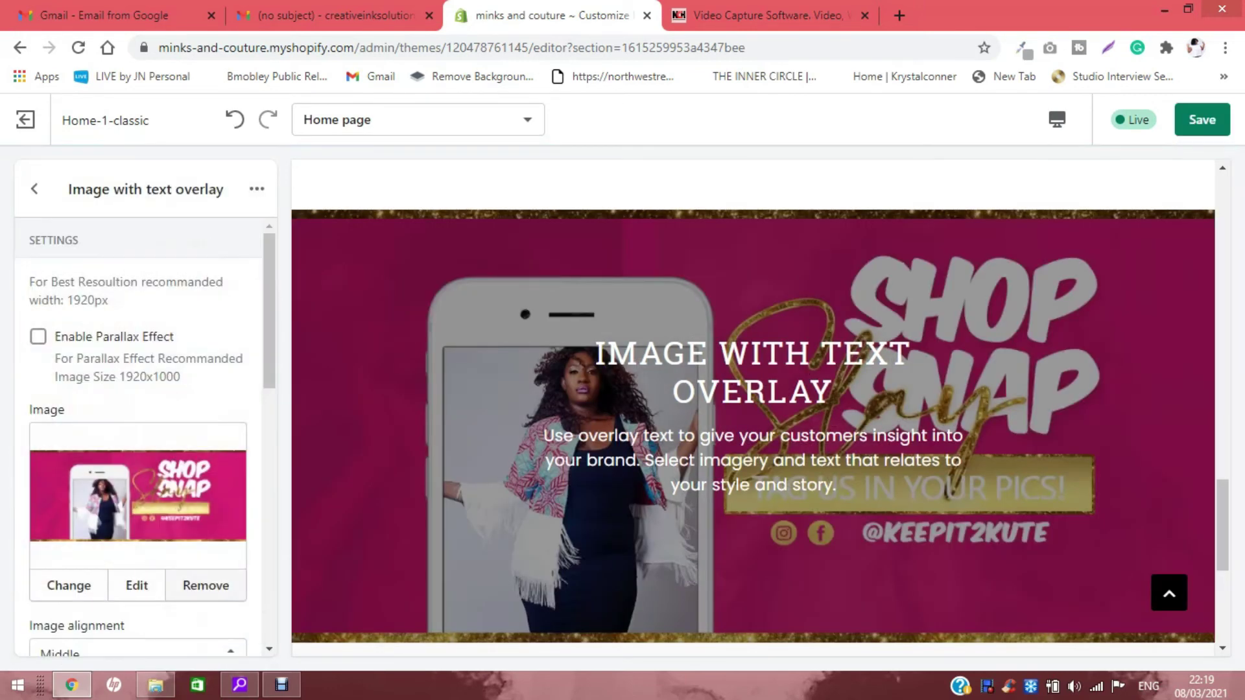
Clear the heading and the descriptive text of the Image with text overlay section
scroll(138, 434, down, 3)
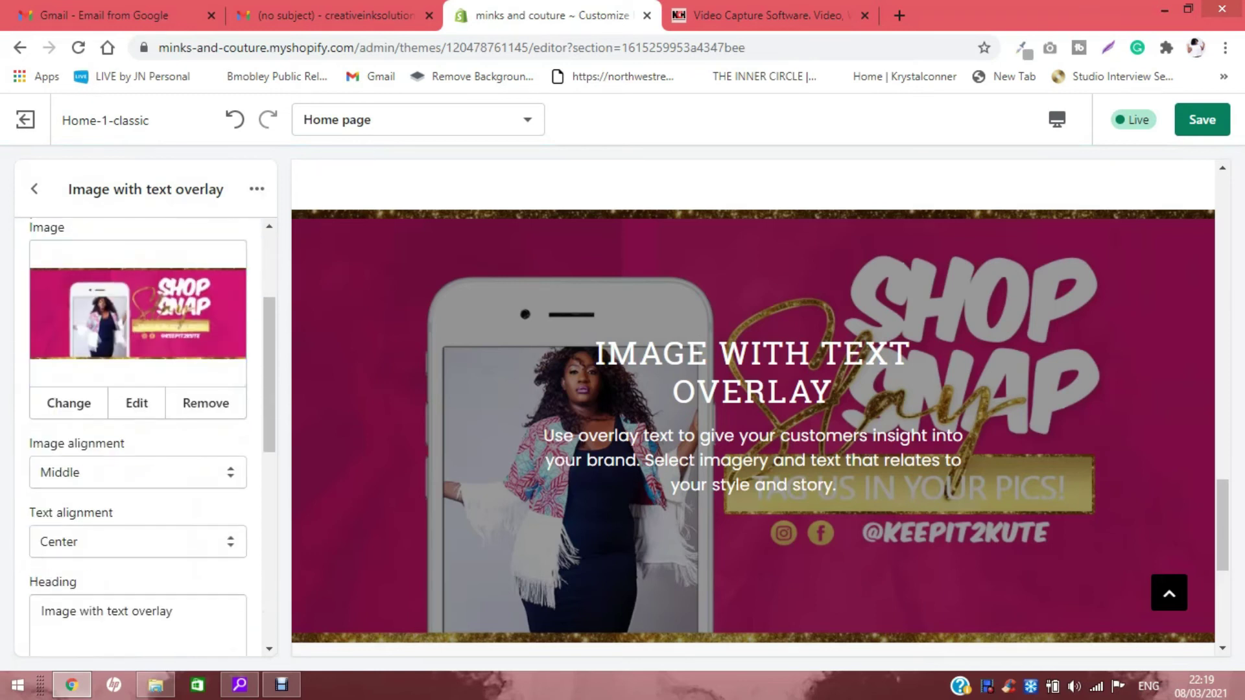
scroll(138, 435, down, 3)
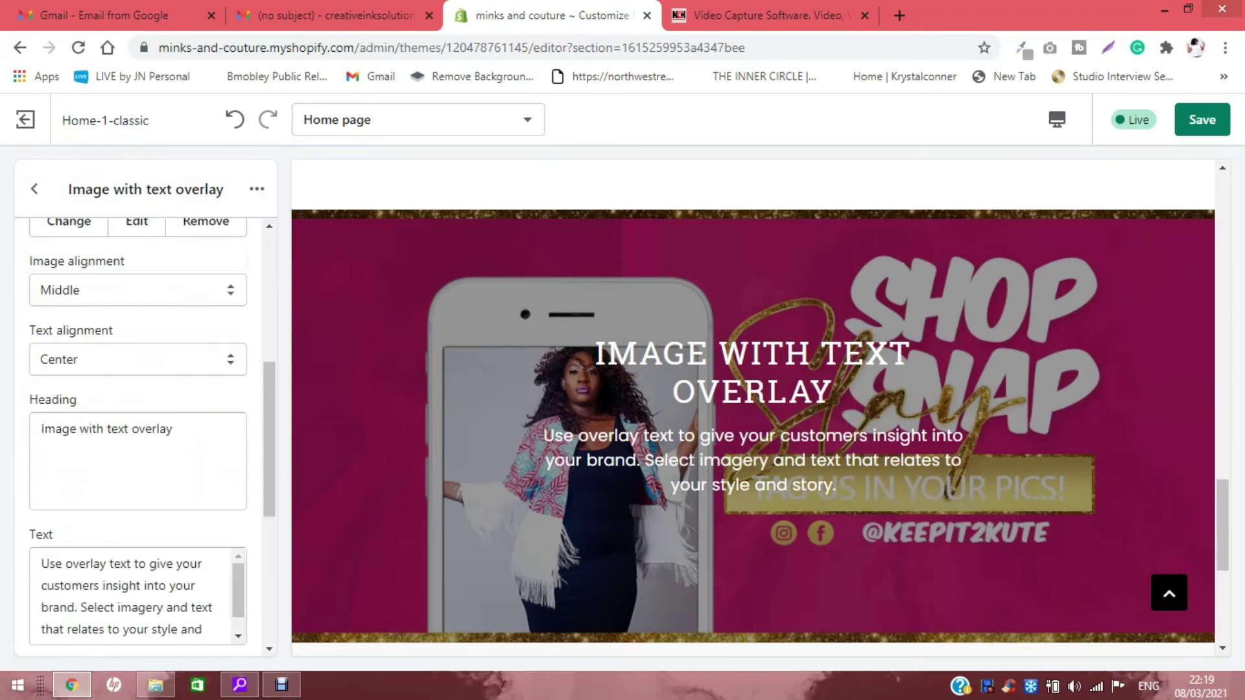
drag(173, 429, 40, 428)
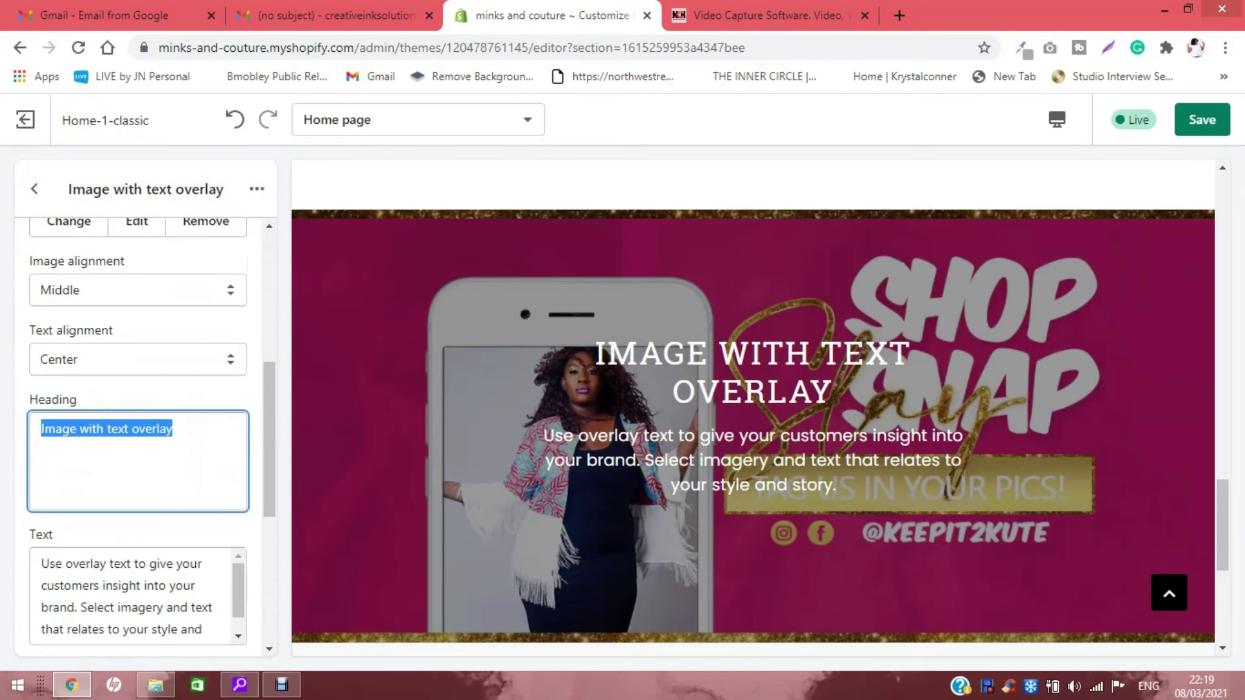
key(BackSpace)
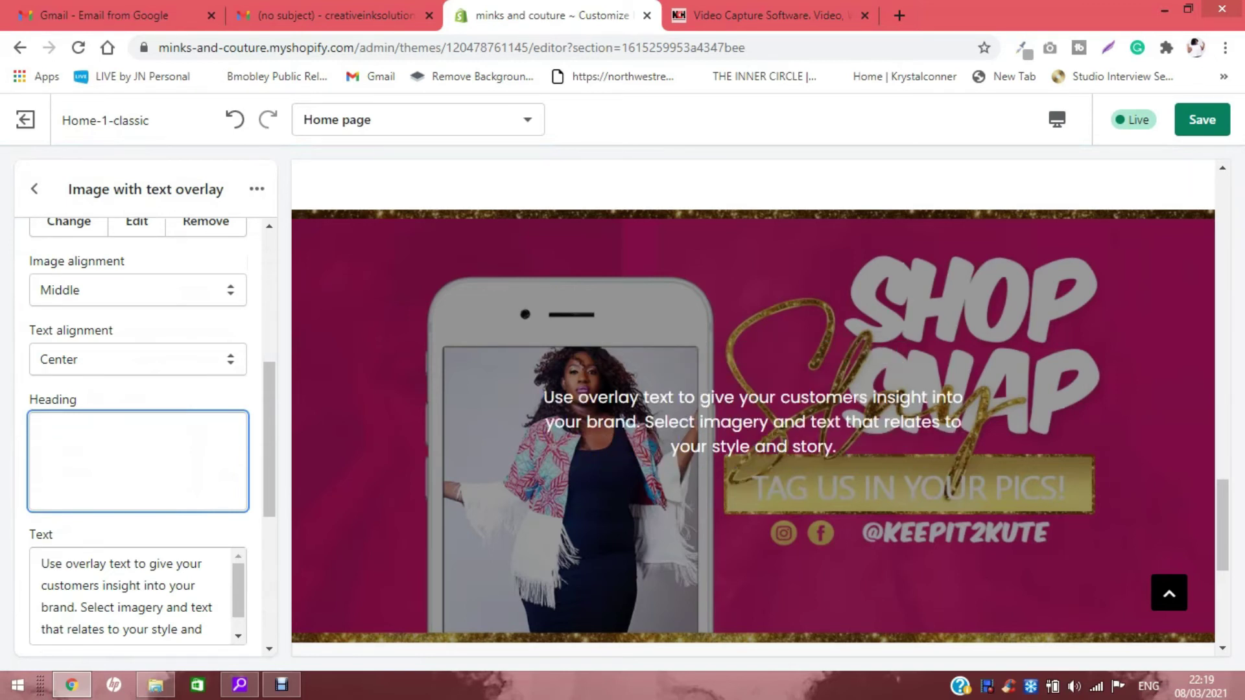
triple_click(41, 563)
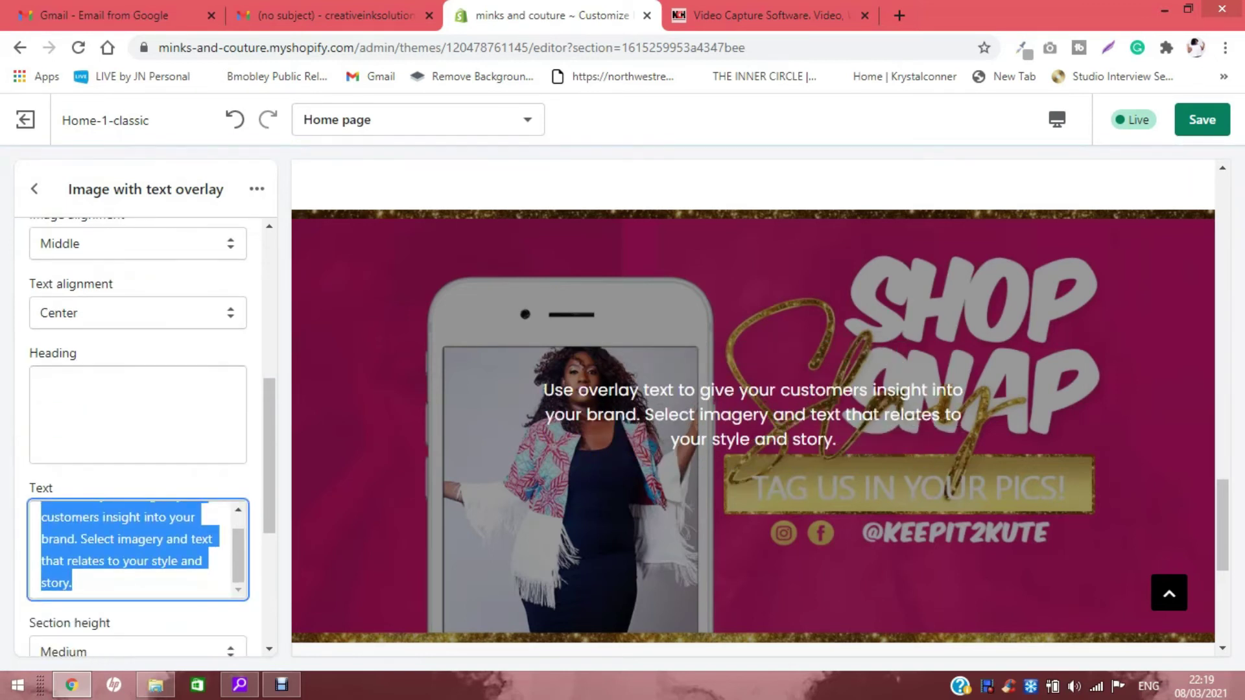
key(BackSpace)
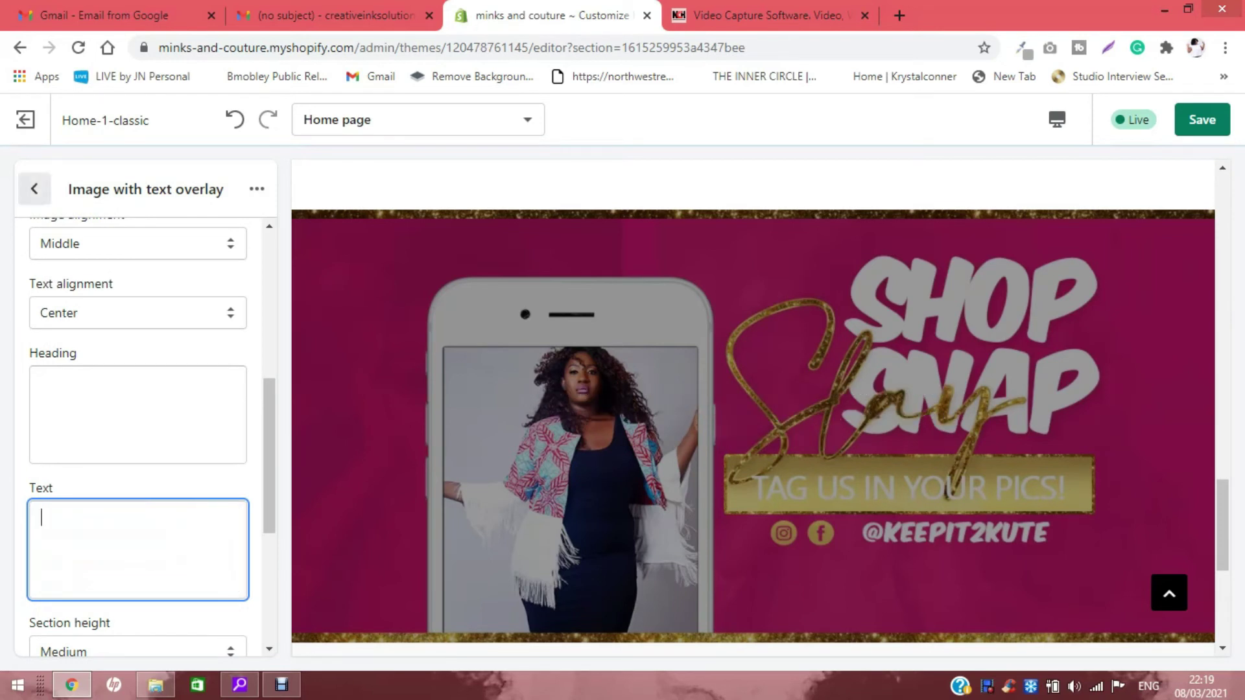
click(35, 188)
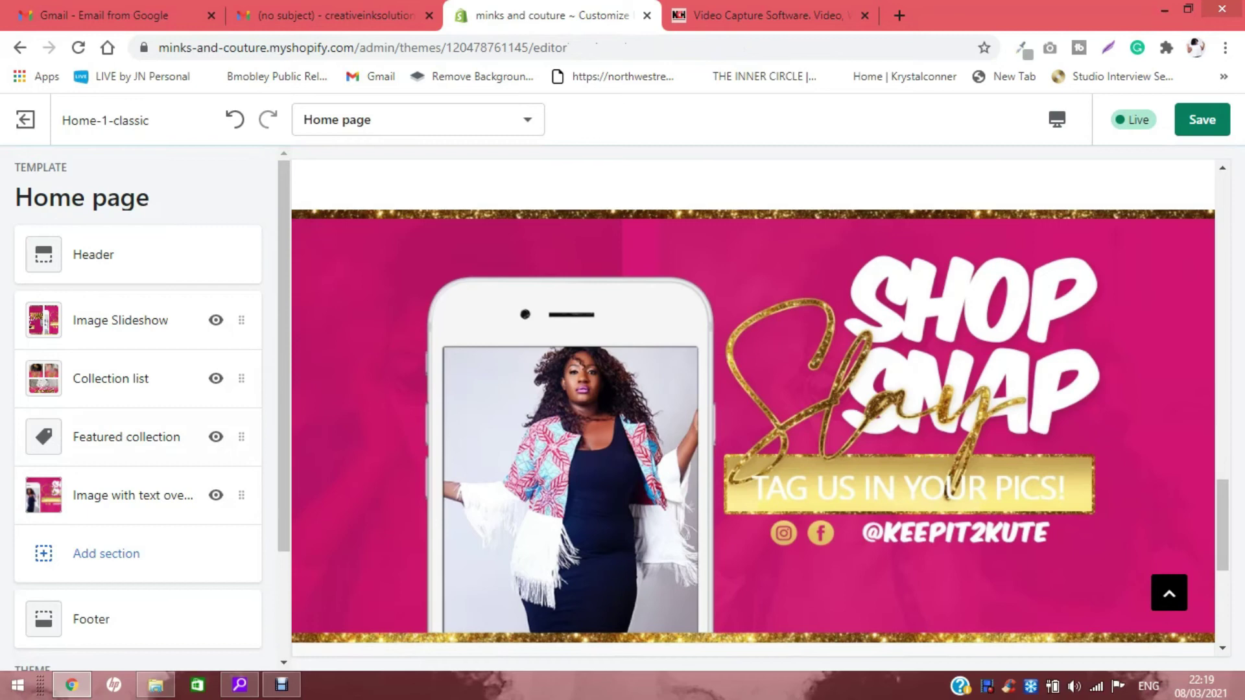
Review the home page preview from the slideshow through the collection list to the featured collection
scroll(753, 407, up, 20)
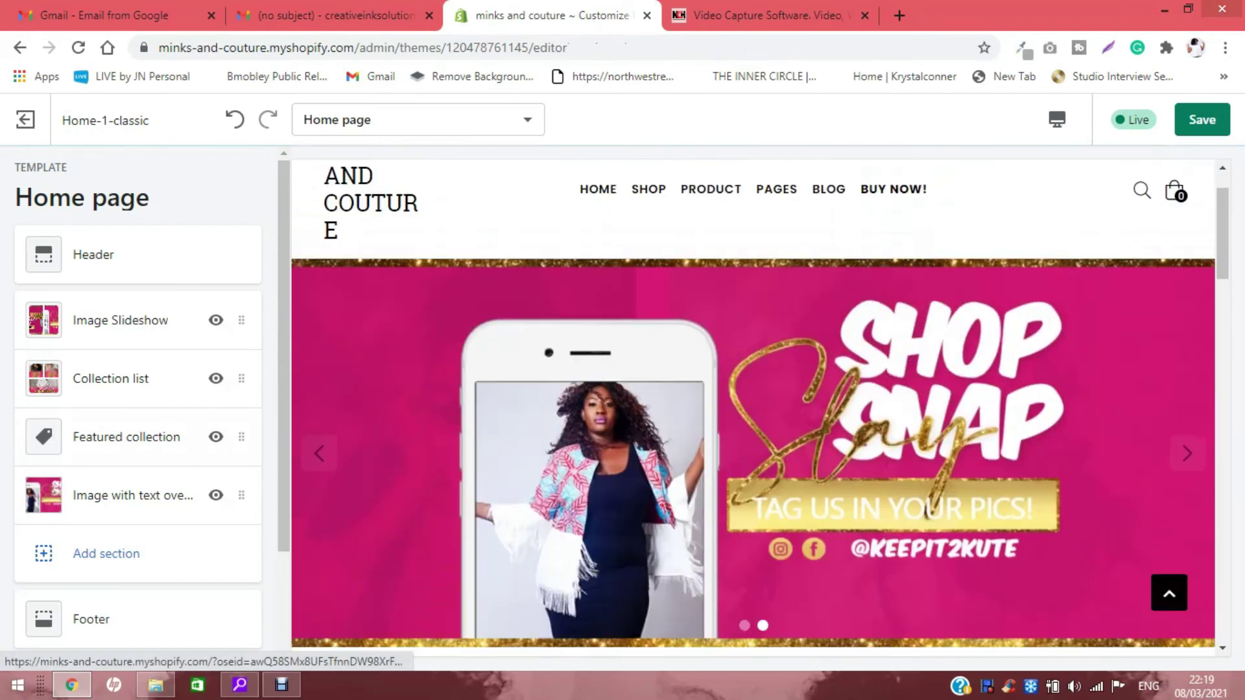
scroll(752, 409, down, 8)
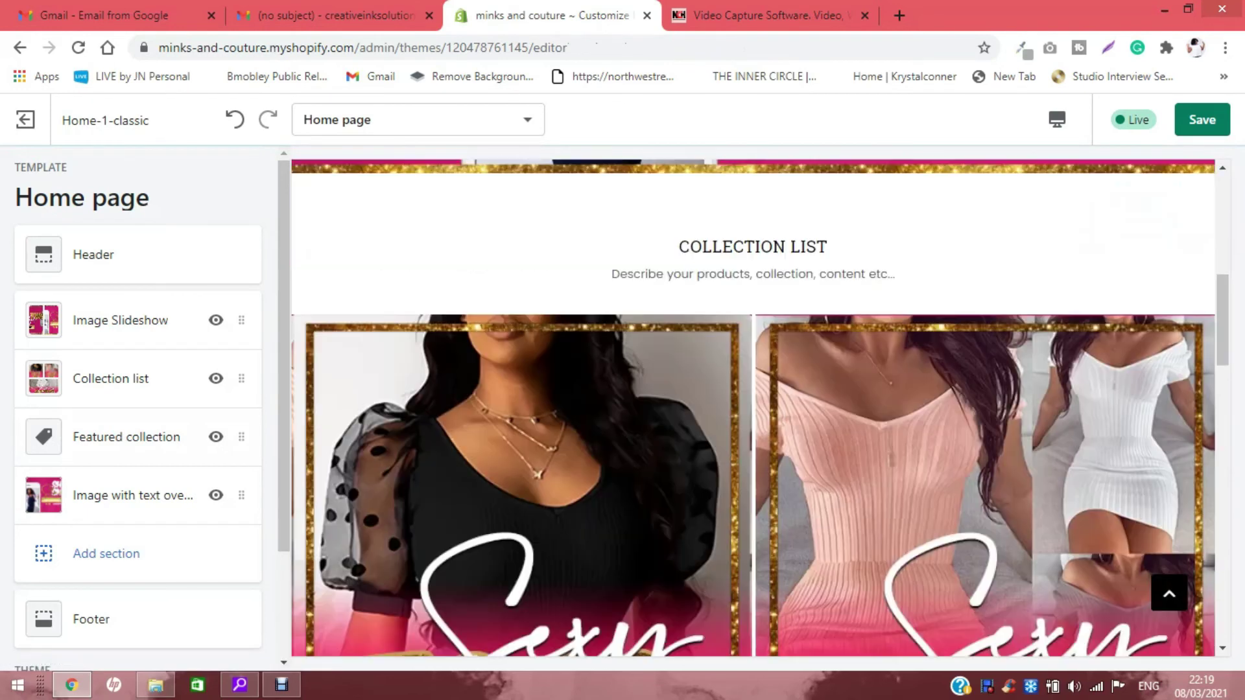
scroll(752, 408, down, 4)
scroll(752, 409, up, 5)
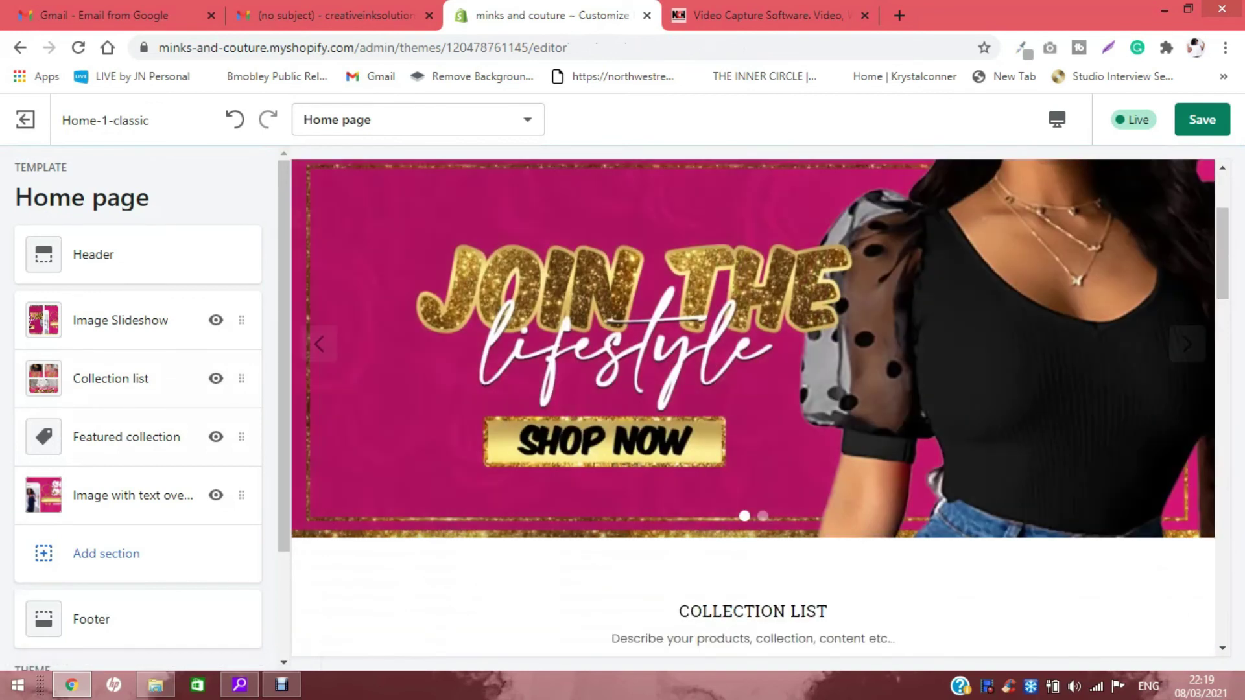
scroll(752, 408, down, 5)
scroll(752, 409, down, 10)
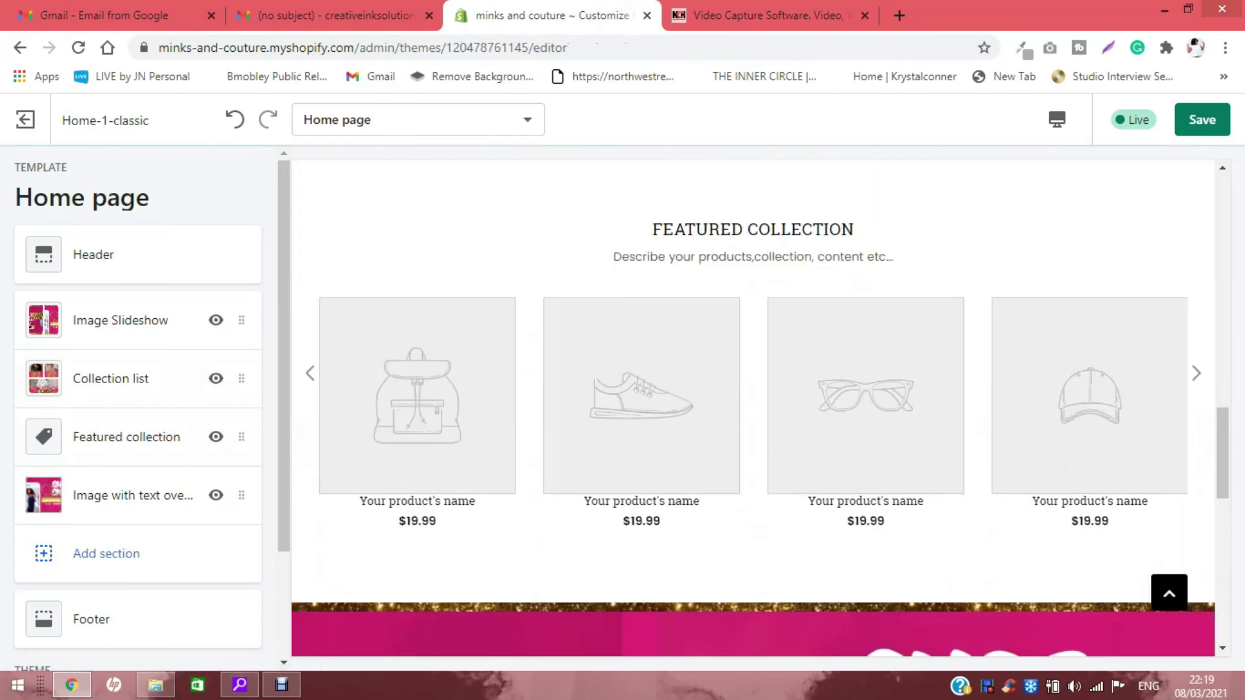
Check the promotional banner above the newsletter area, save the home page changes, and exit the theme editor
scroll(752, 409, down, 3)
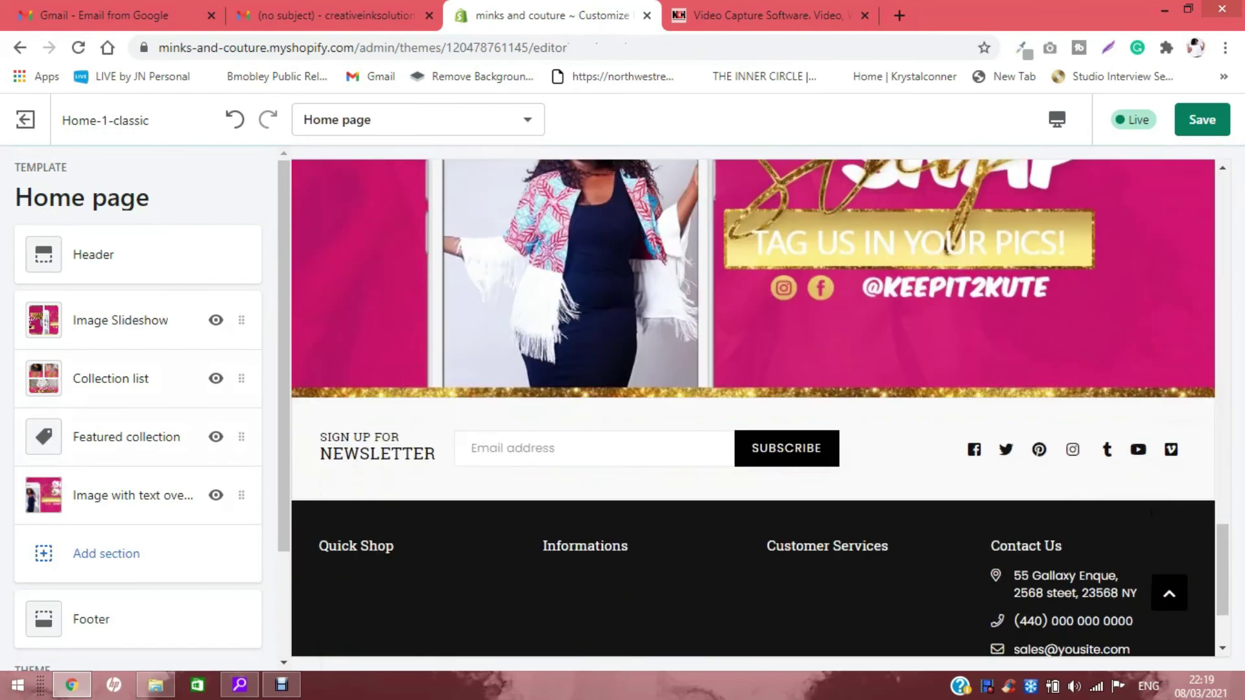
click(1201, 119)
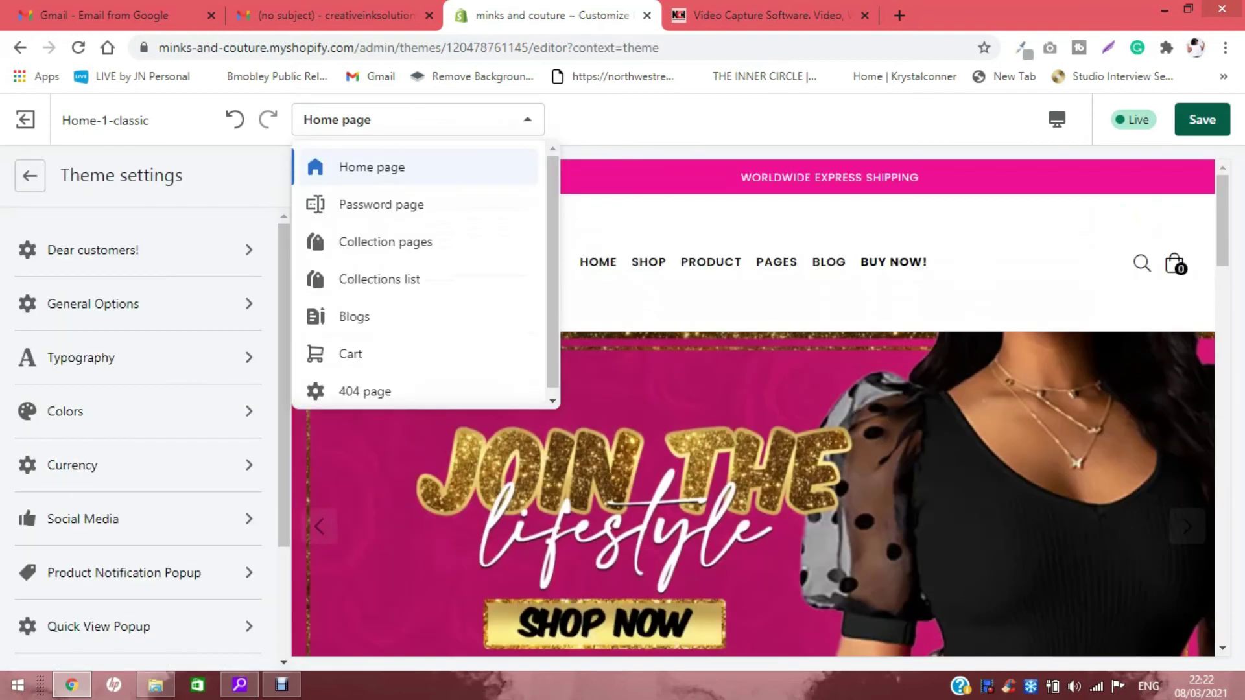
key(ctrl+s)
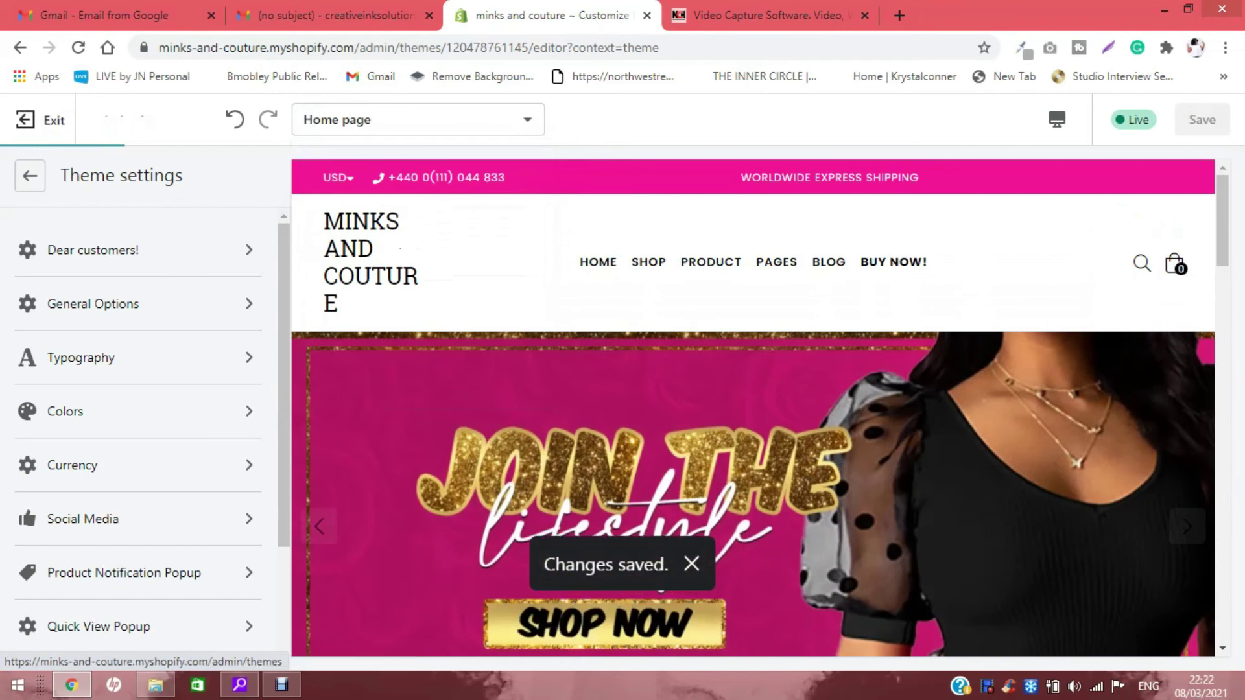
click(40, 120)
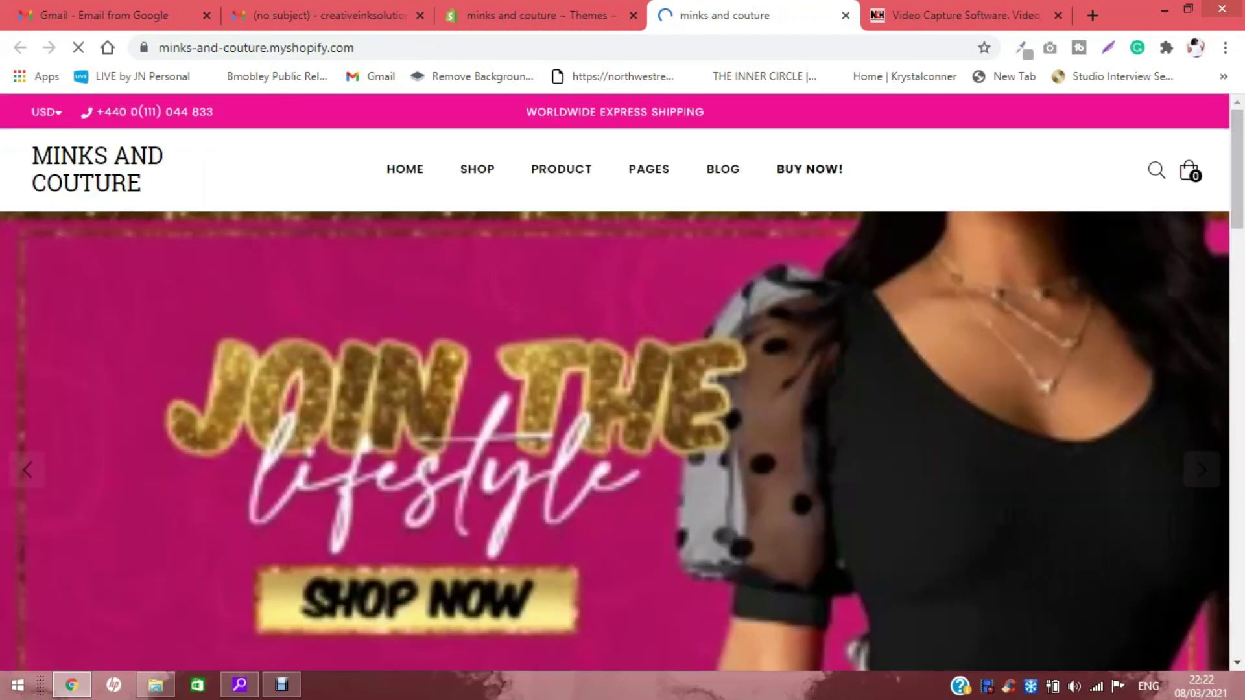
Dismiss the store's password-protection notice and review the live home page from the slideshow down through the collection list and featured collection
scroll(615, 382, down, 2)
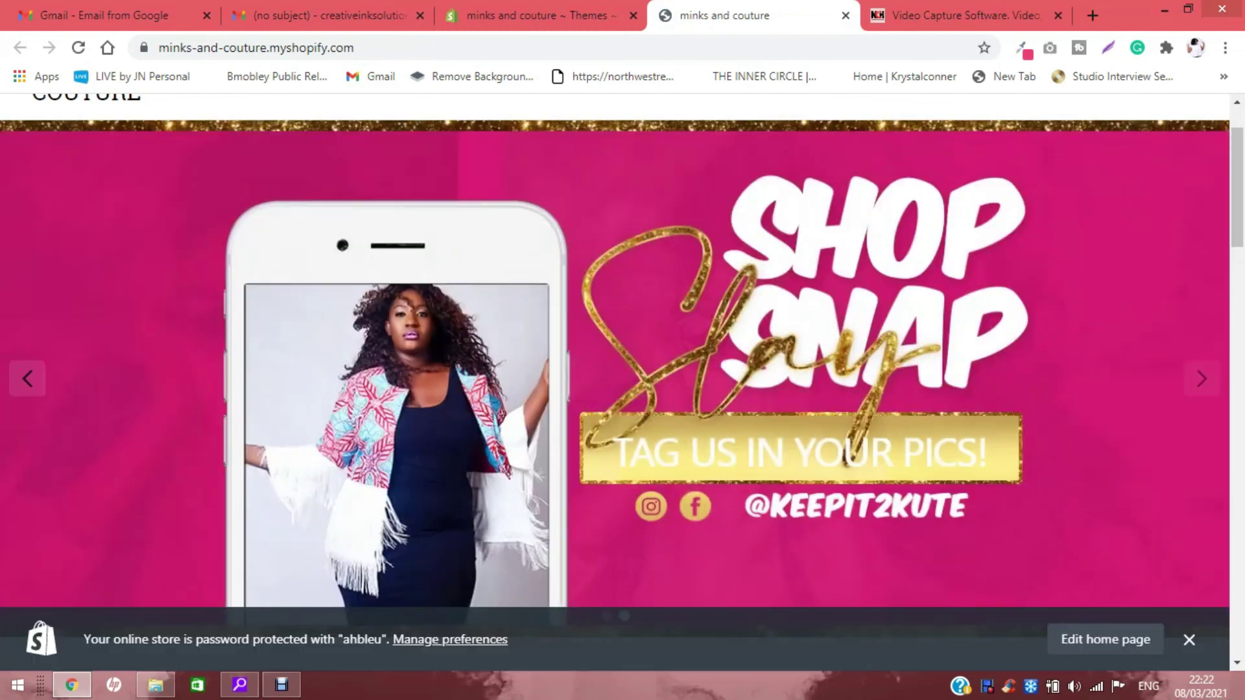
click(1189, 640)
scroll(1189, 639, down, 5)
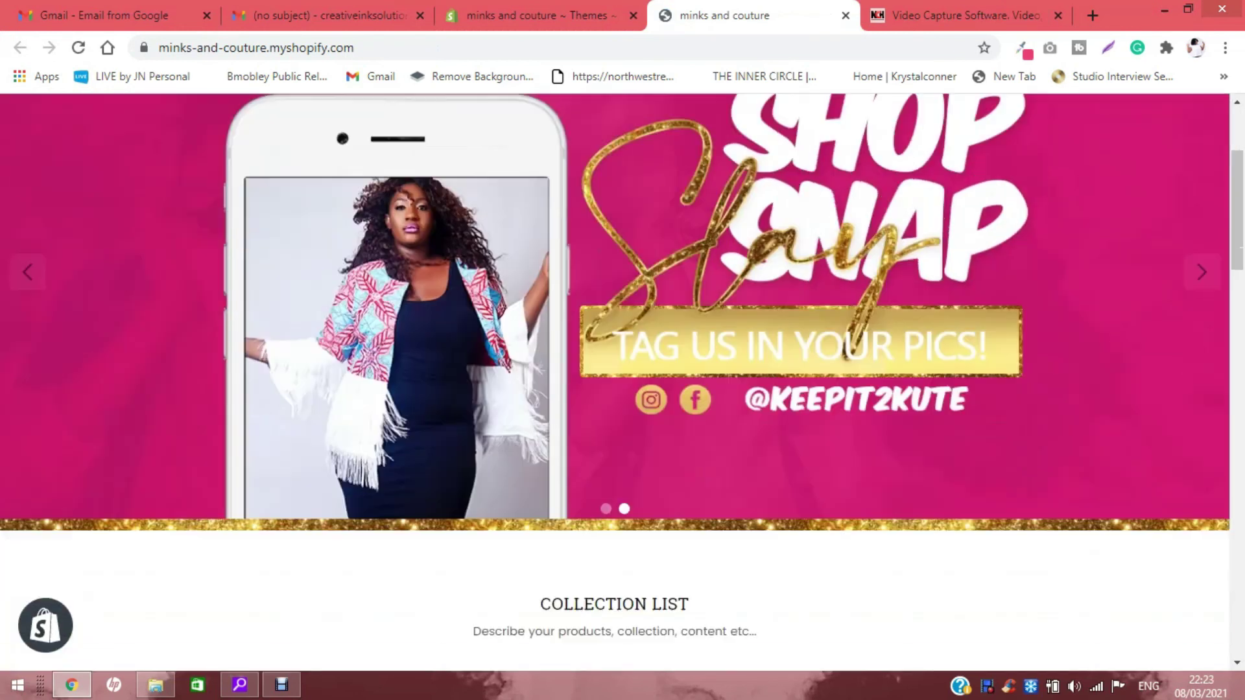
scroll(621, 383, down, 10)
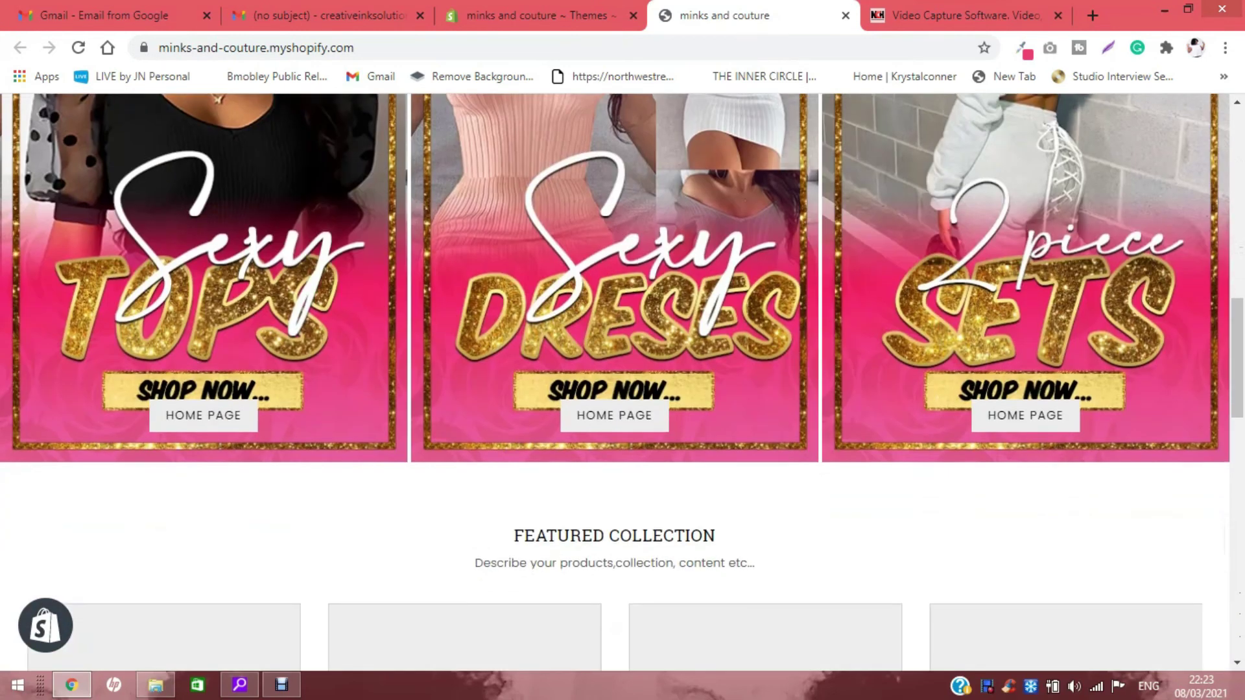
scroll(621, 383, down, 3)
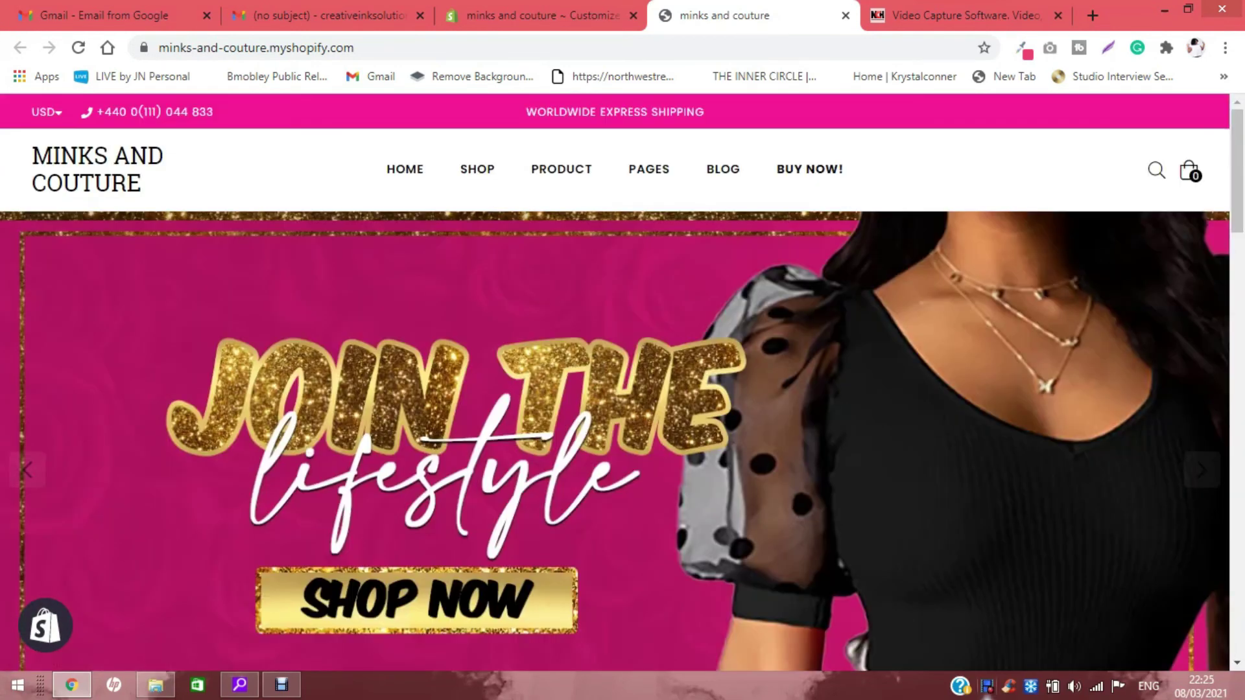